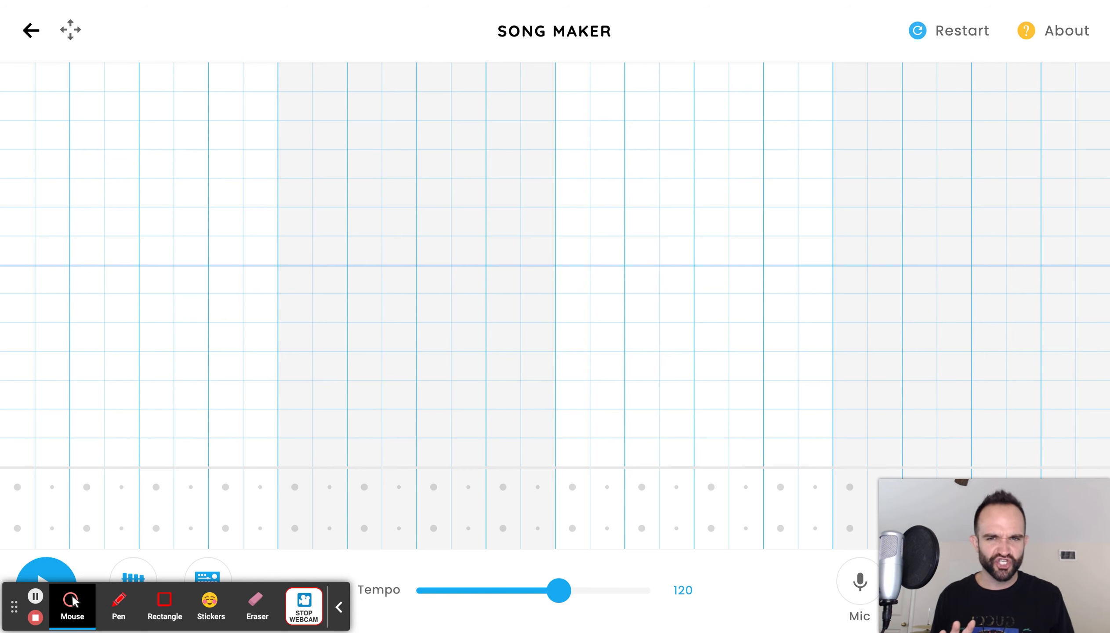
left_click_drag(1043, 524, 1043, 45)
left_click(338, 610)
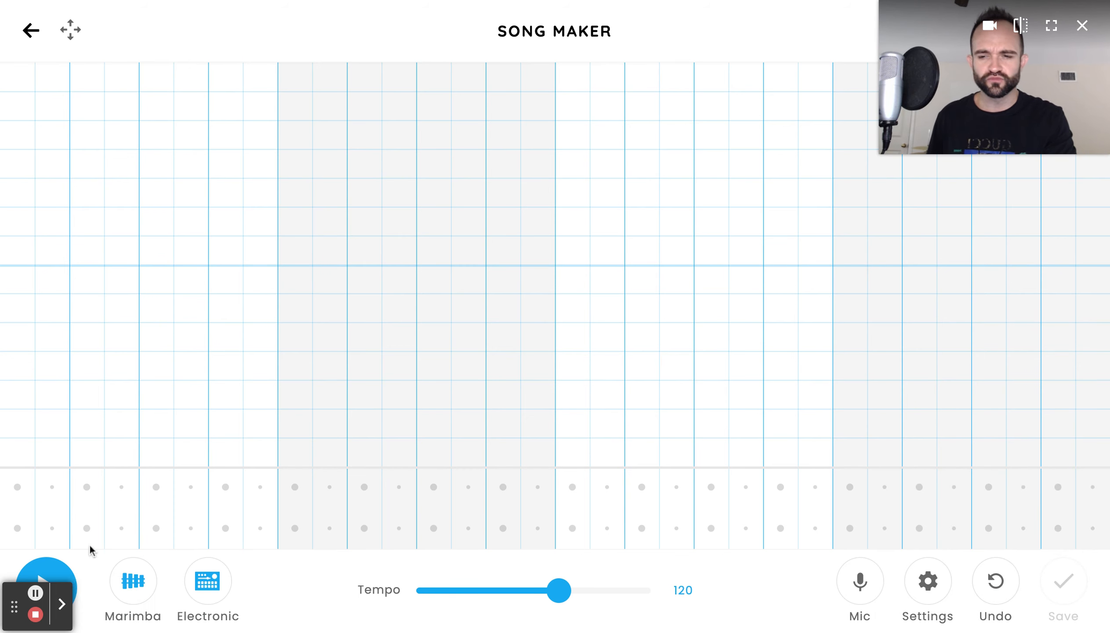
left_click_drag(17, 616, 285, 32)
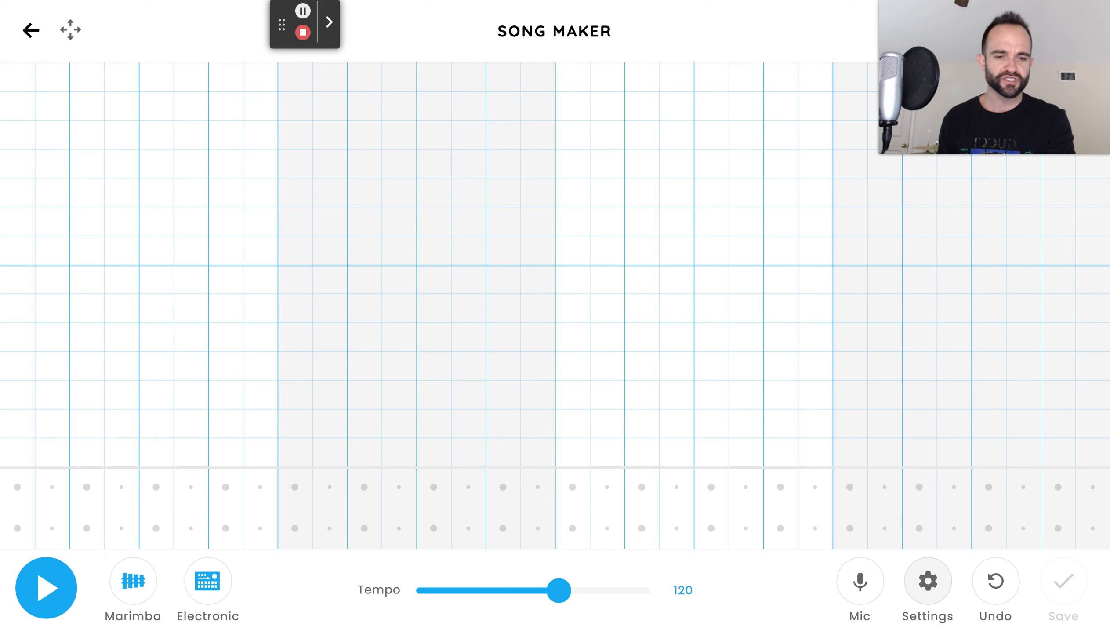
Configure the song settings to a length of 8 bars, the Chromatic scale and 3 beats per bar.
left_click(929, 590)
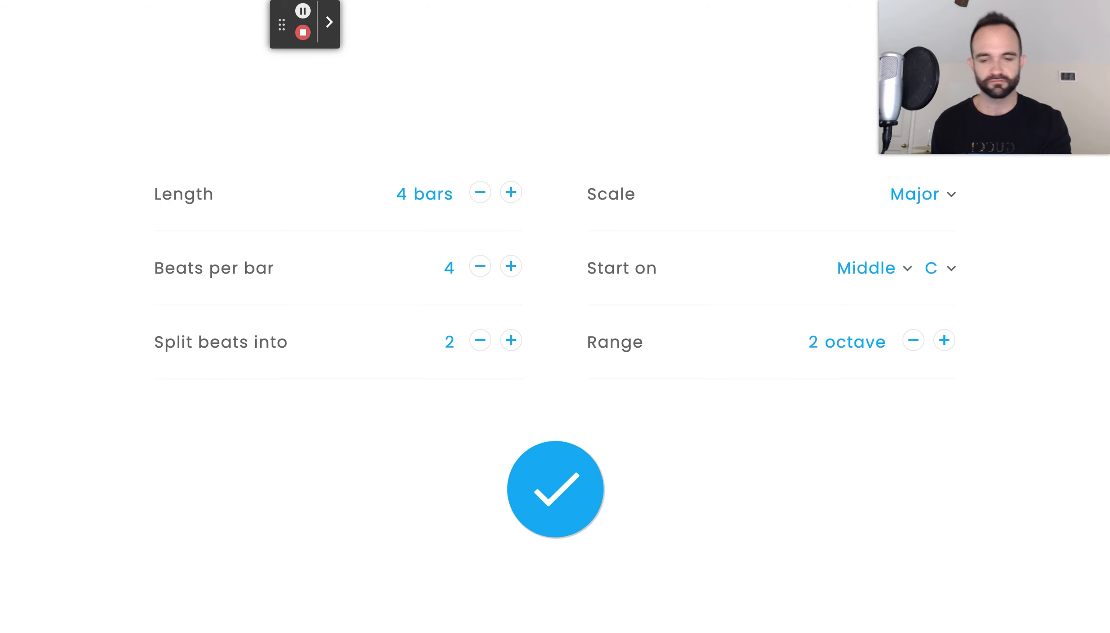
left_click(509, 200)
left_click(509, 200)
left_click(509, 200)
left_click(509, 204)
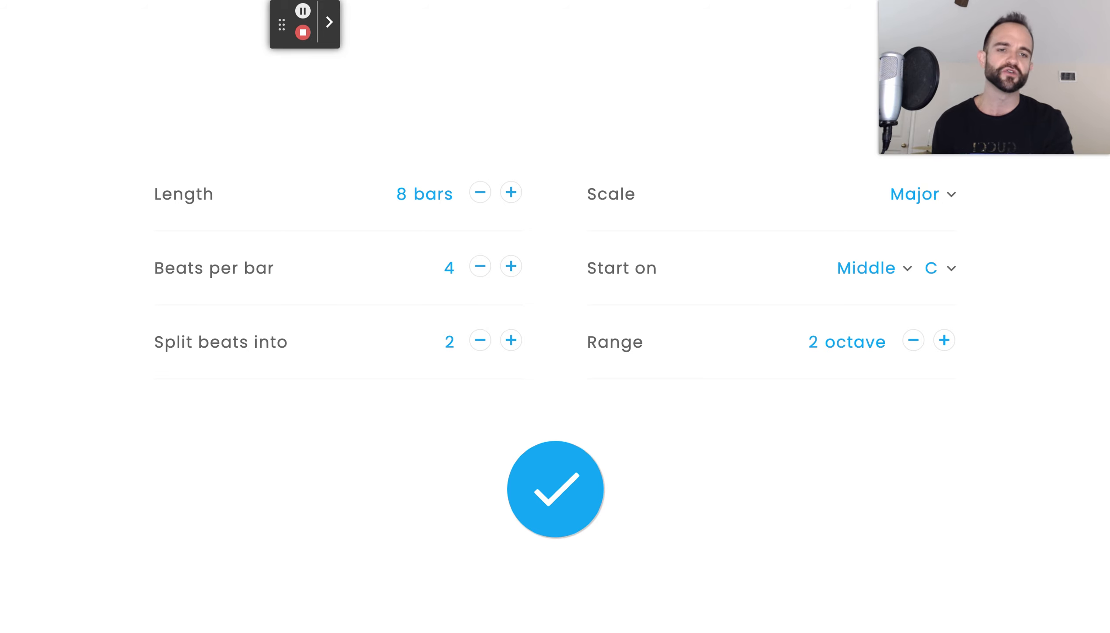
left_click(939, 246)
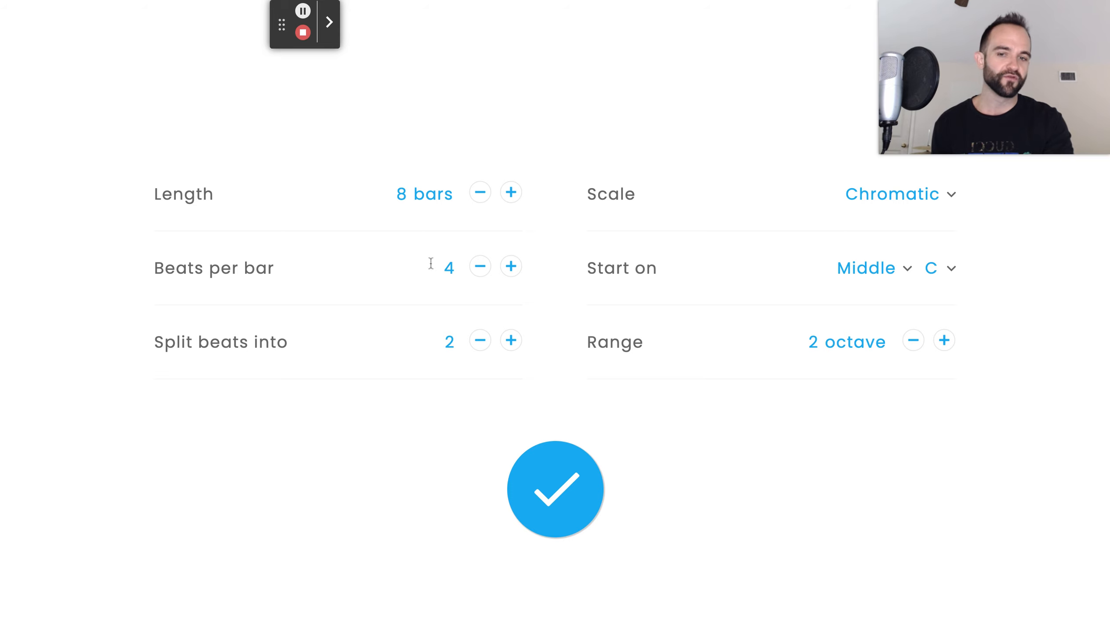
left_click(478, 277)
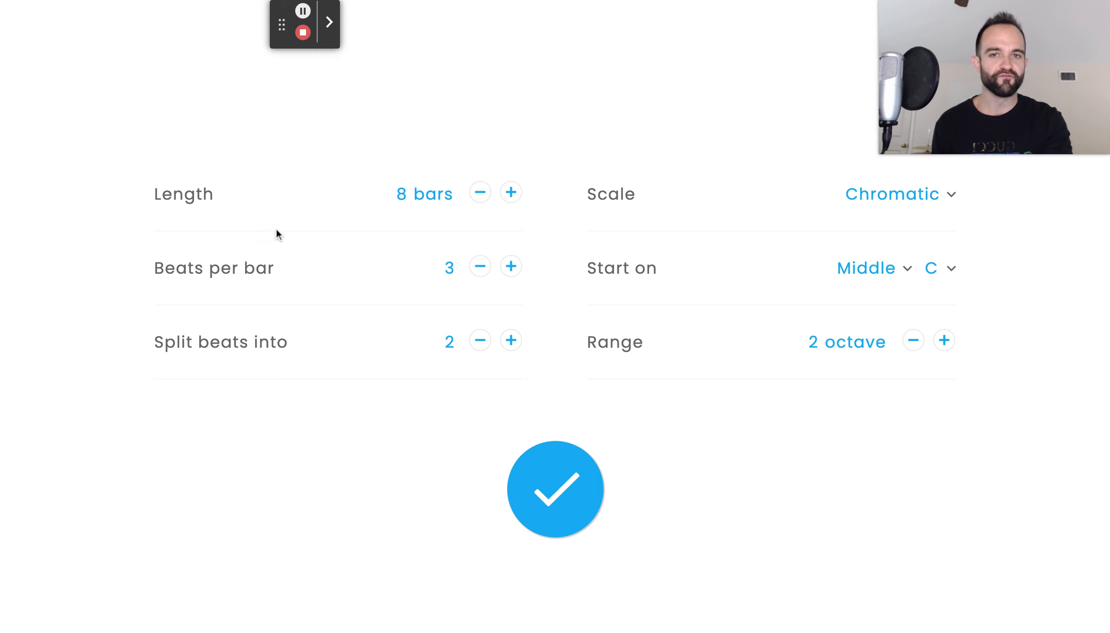
left_click(575, 498)
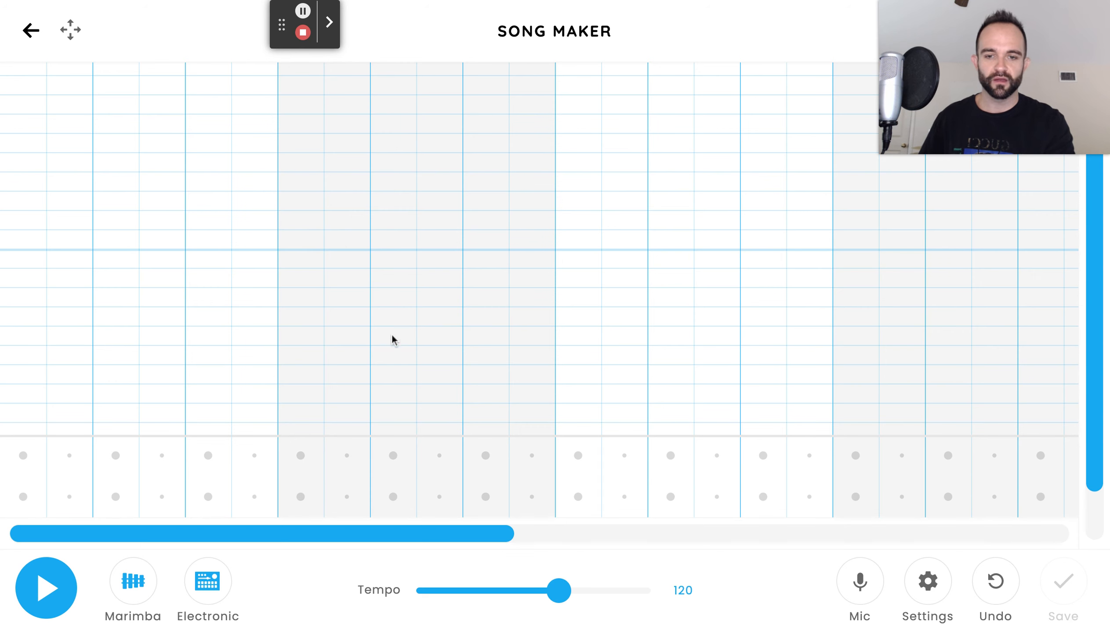
Set the song's tempo to 171.
left_click(411, 538)
left_click_drag(671, 518, 411, 498)
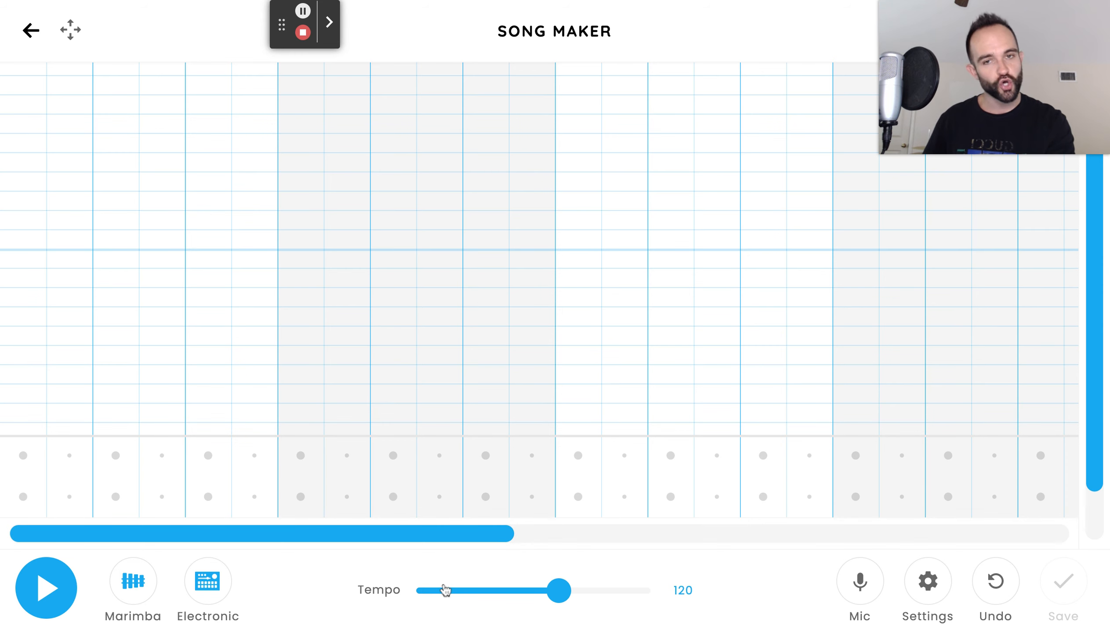
left_click_drag(558, 592, 599, 592)
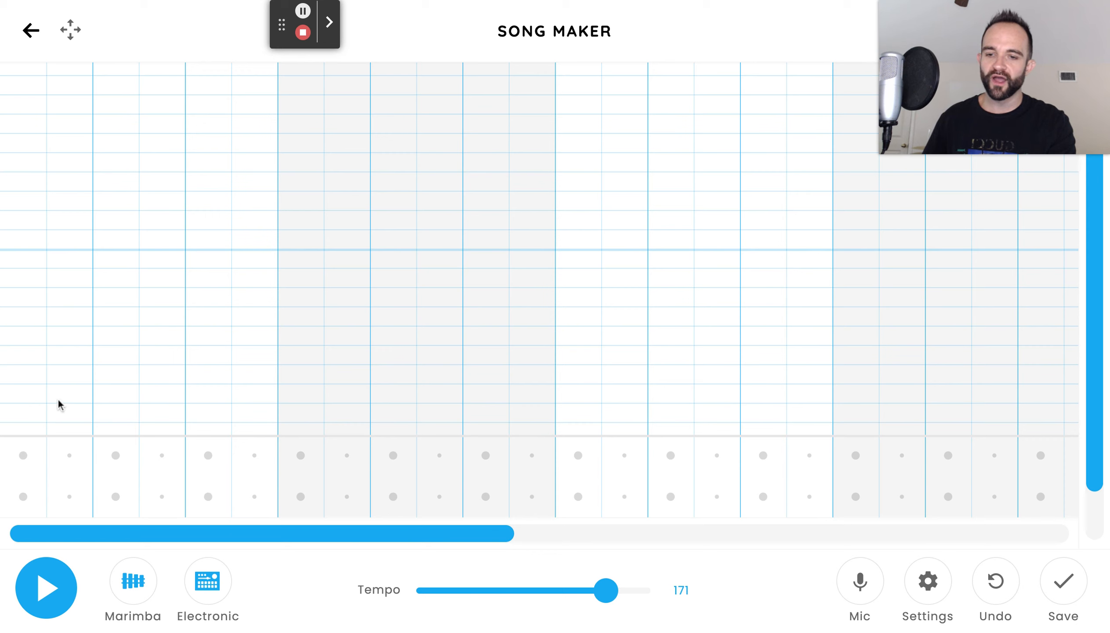
Place yellow, teal and green notes in bar 1, a yellow note starting bar 2, and high pink and purple notes on bar 3's first two beats.
left_click(445, 532)
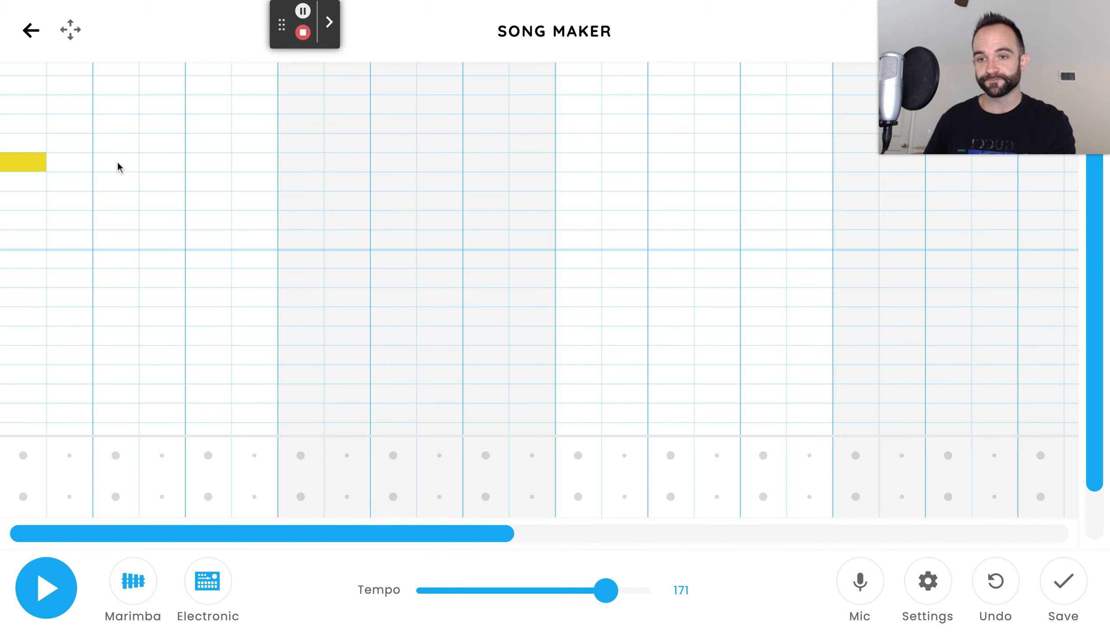
left_click(171, 108)
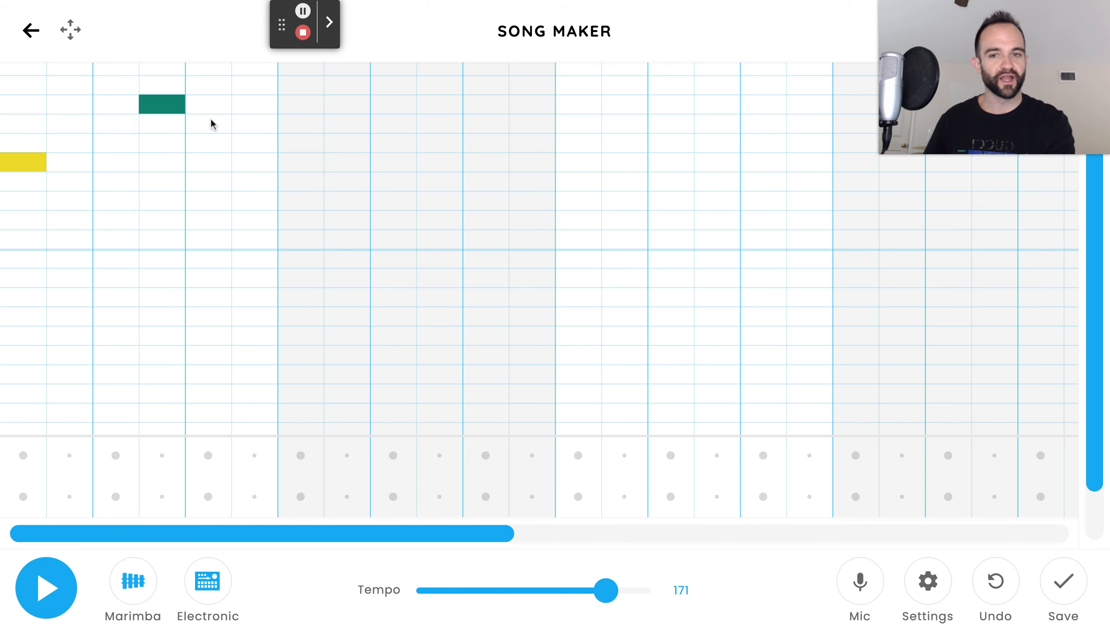
left_click(206, 143)
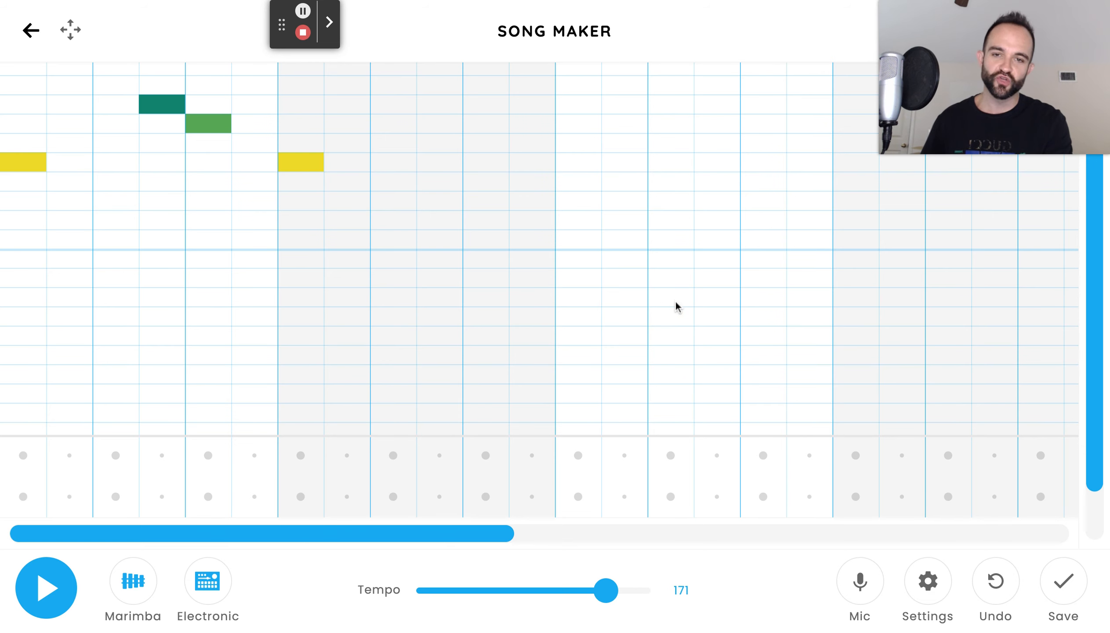
left_click_drag(1095, 296, 1092, 178)
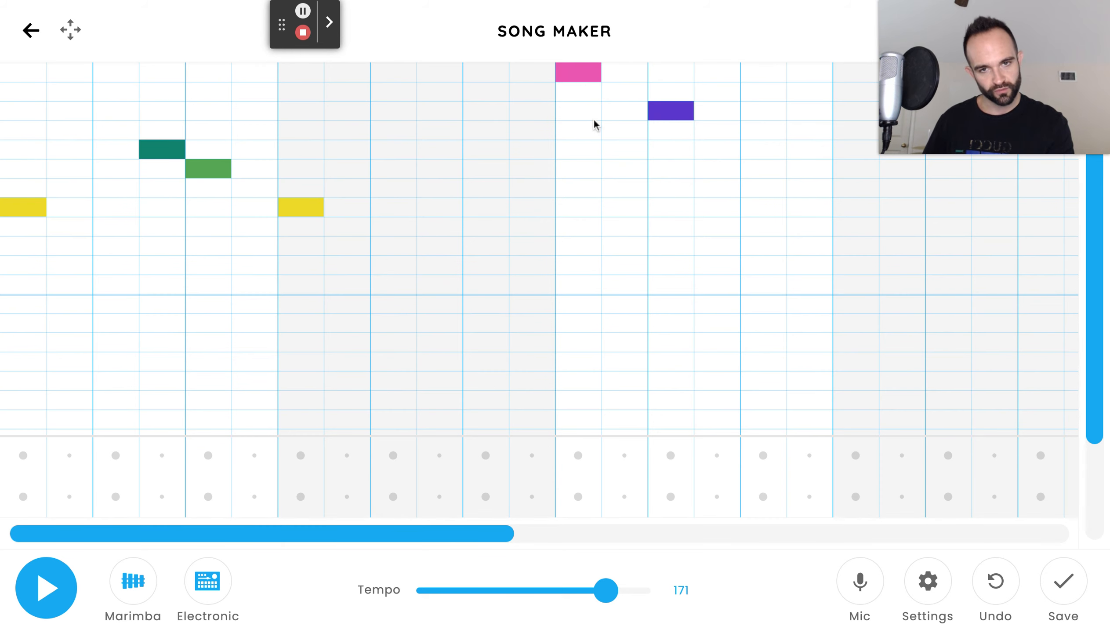
left_click(623, 91)
left_click(625, 90)
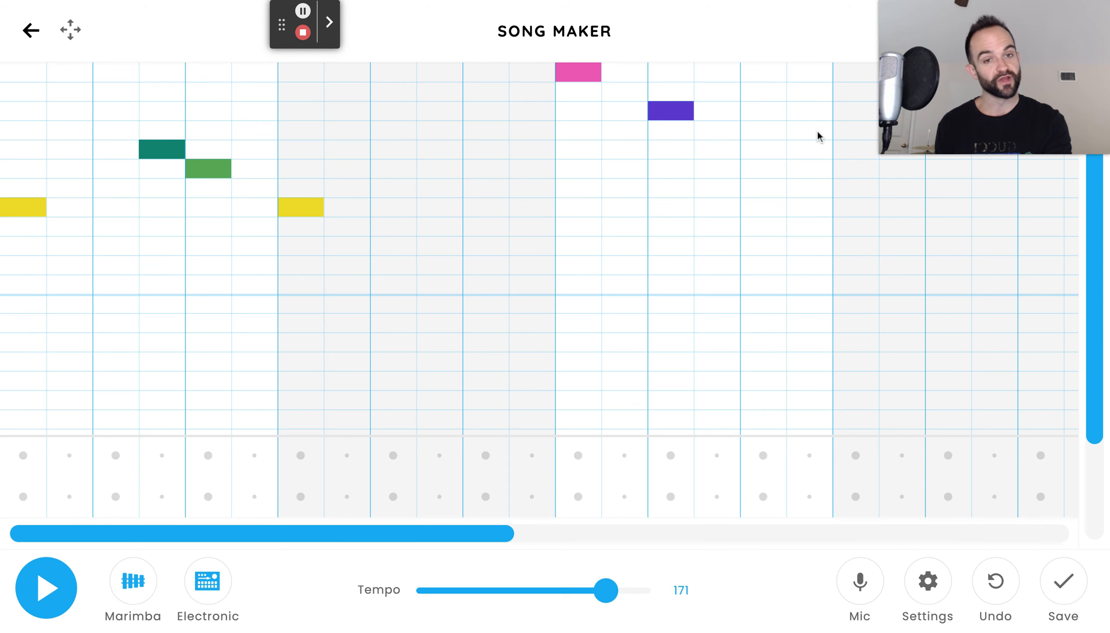
Play back the opening bars of the melody and return to the start of the song.
left_click(59, 597)
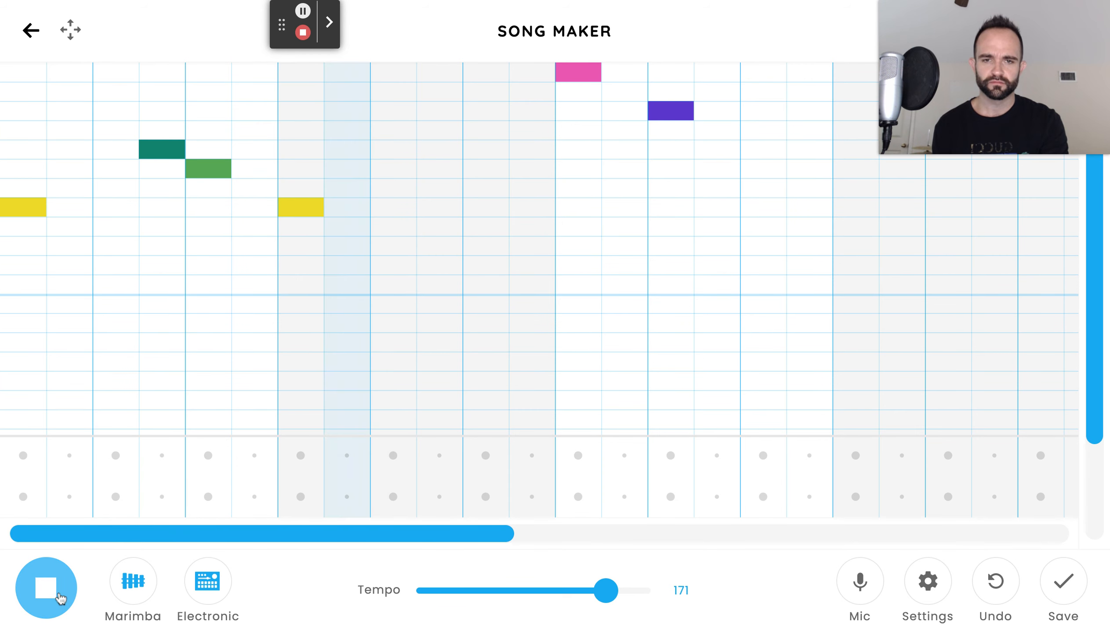
left_click(46, 587)
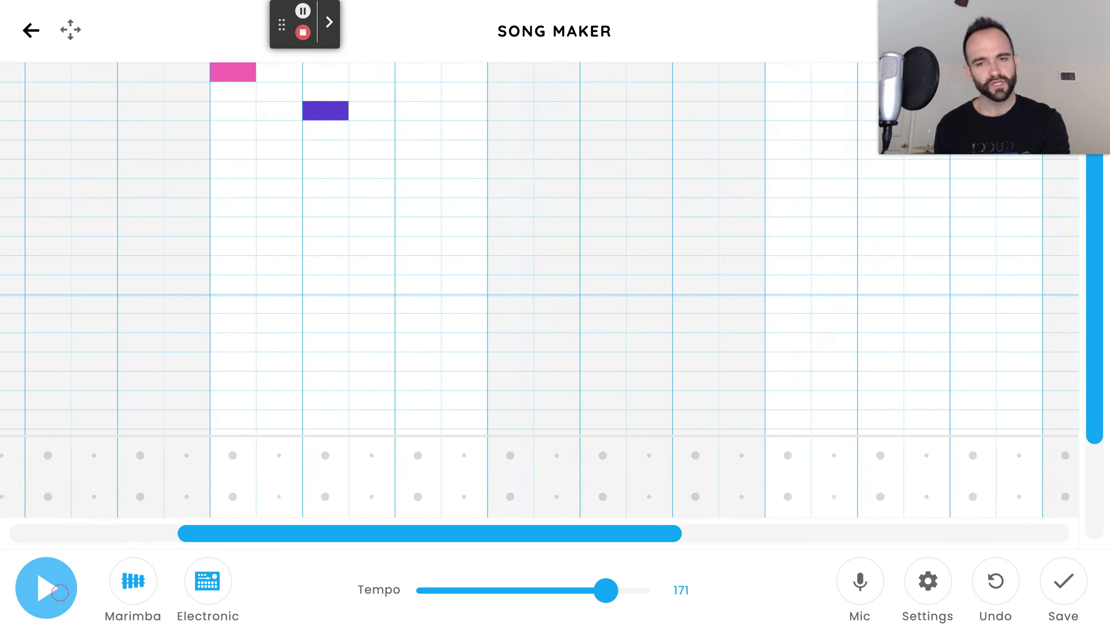
left_click_drag(302, 541, 5, 506)
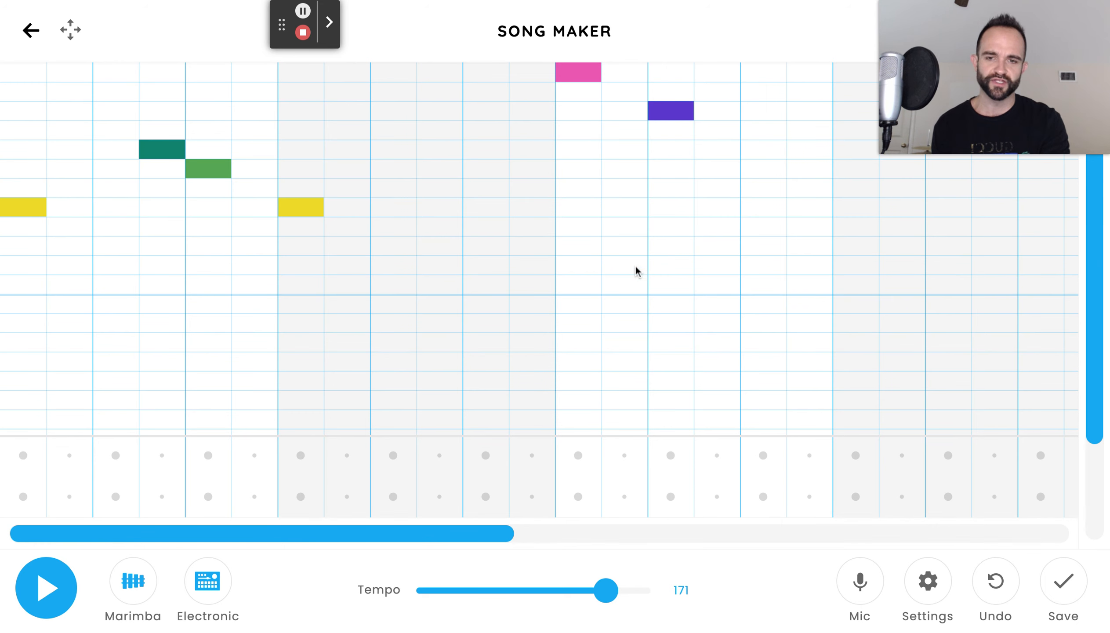
Add a green note on beat 2 of bar 4 and play the melody from the start.
left_click_drag(305, 535, 527, 494)
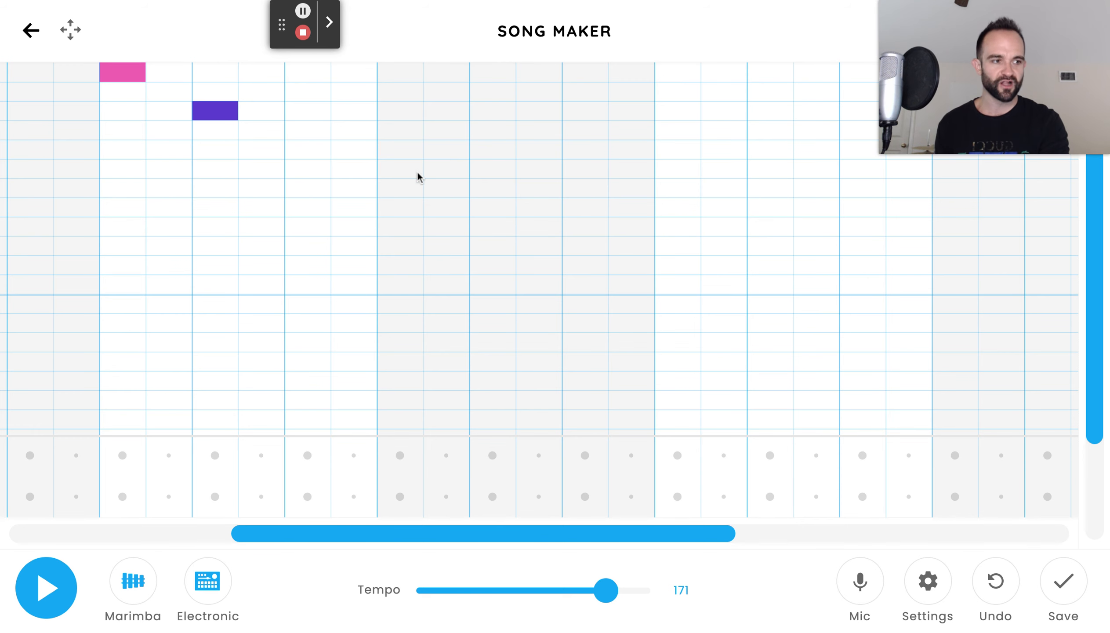
mouse_move(516, 533)
left_mouse_down()
mouse_move(369, 533)
mouse_move(523, 531)
left_mouse_up()
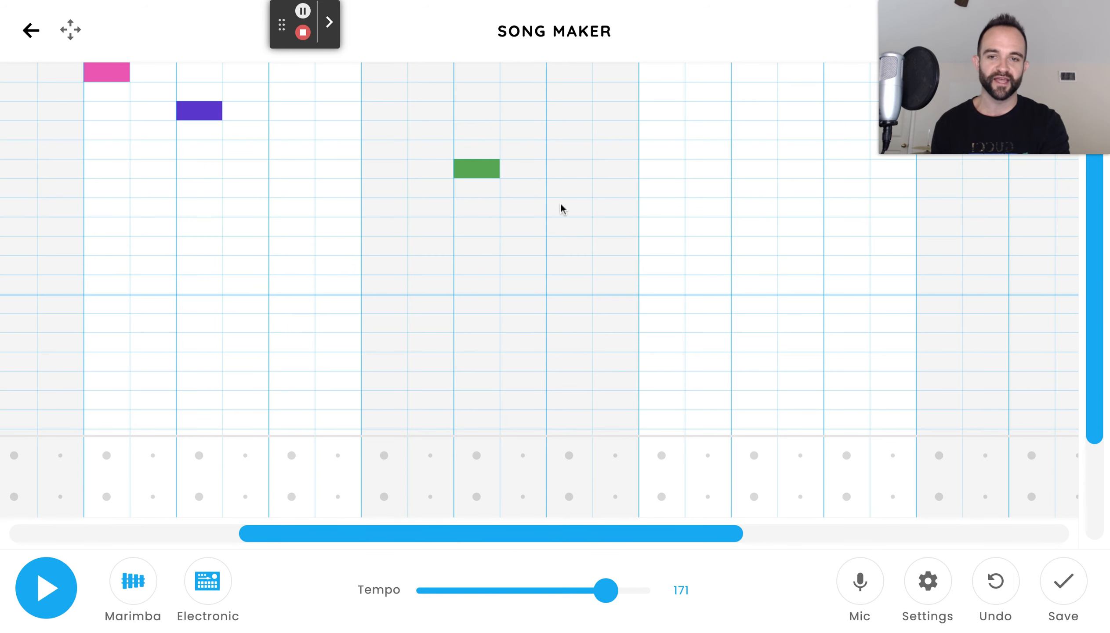
left_click(577, 532)
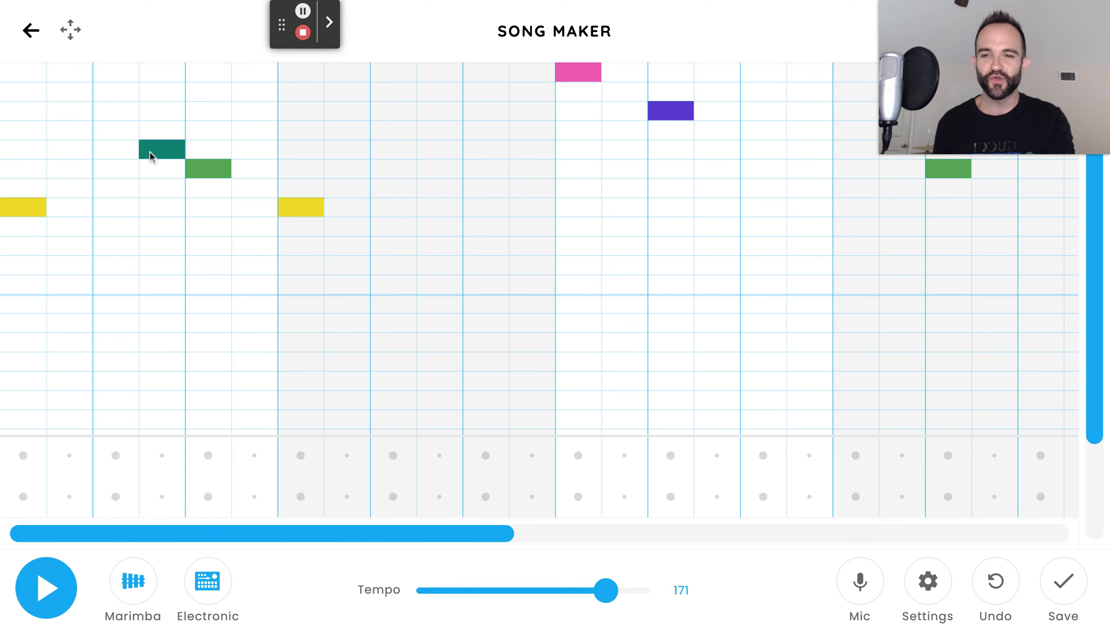
left_click(47, 601)
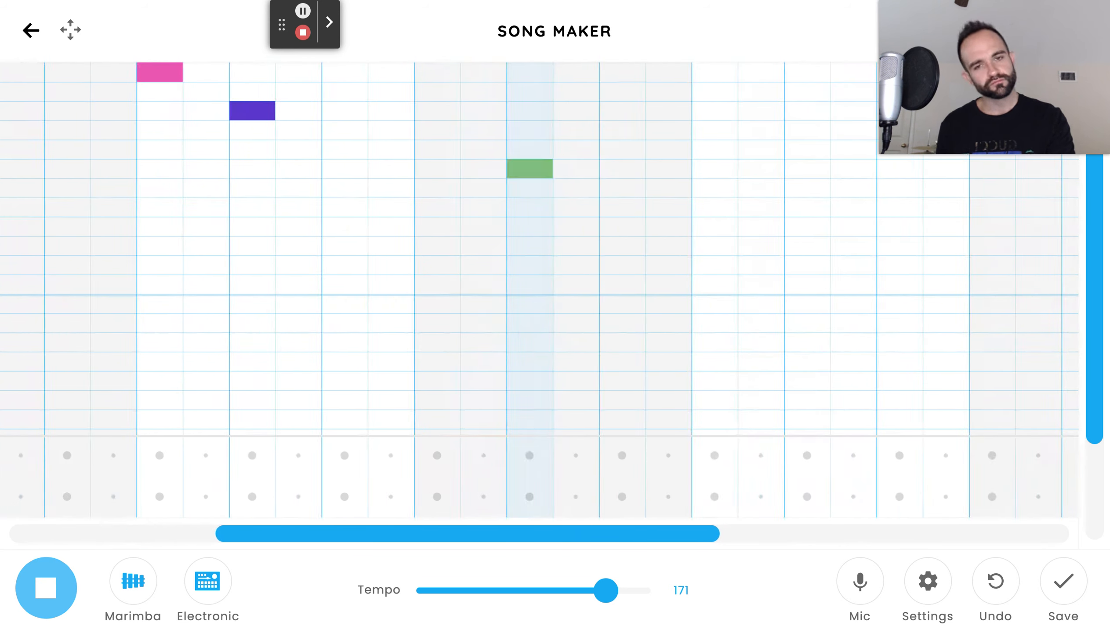
left_click(49, 597)
Repeat the yellow, teal and green note pattern of bar 1 in bar 5 and add an orange note on beat 1 of bar 6.
left_click_drag(674, 540, 885, 472)
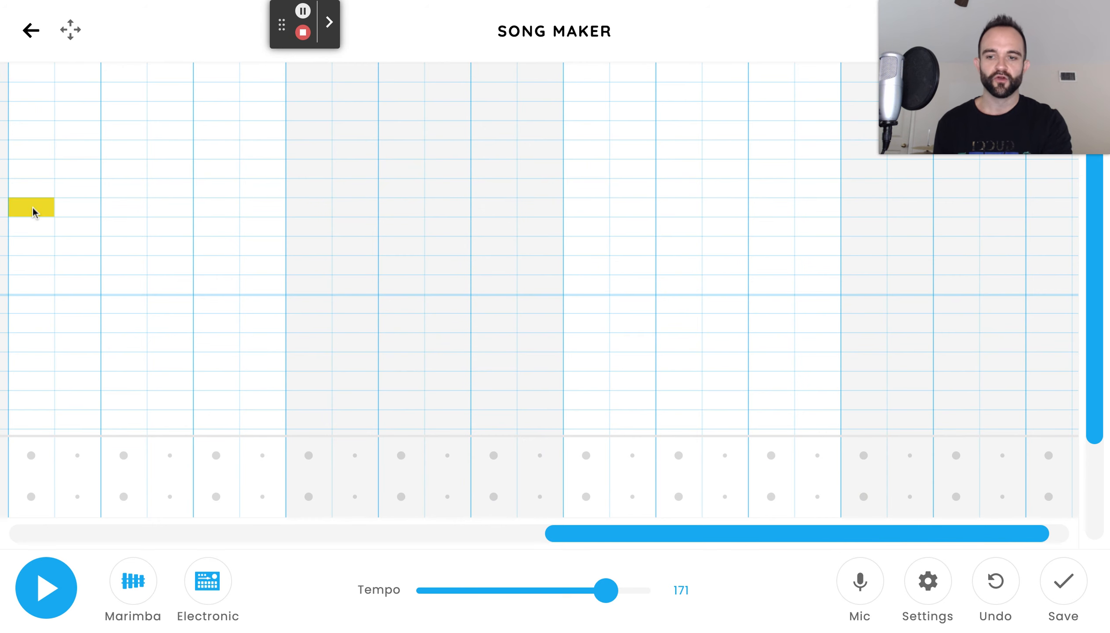
left_click_drag(798, 533, 777, 471)
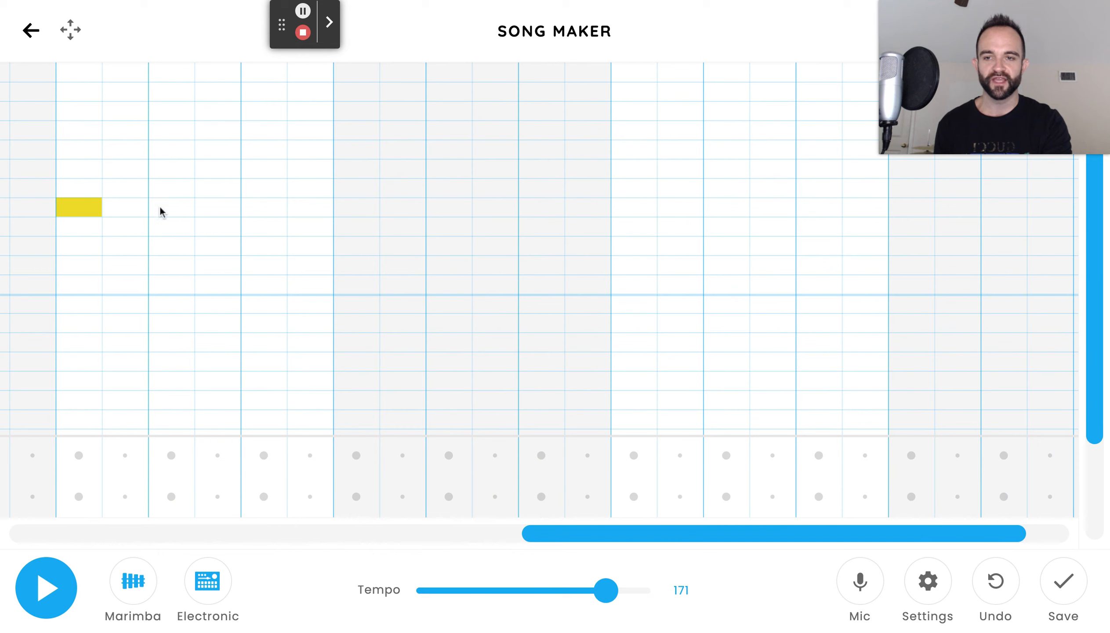
left_click(235, 148)
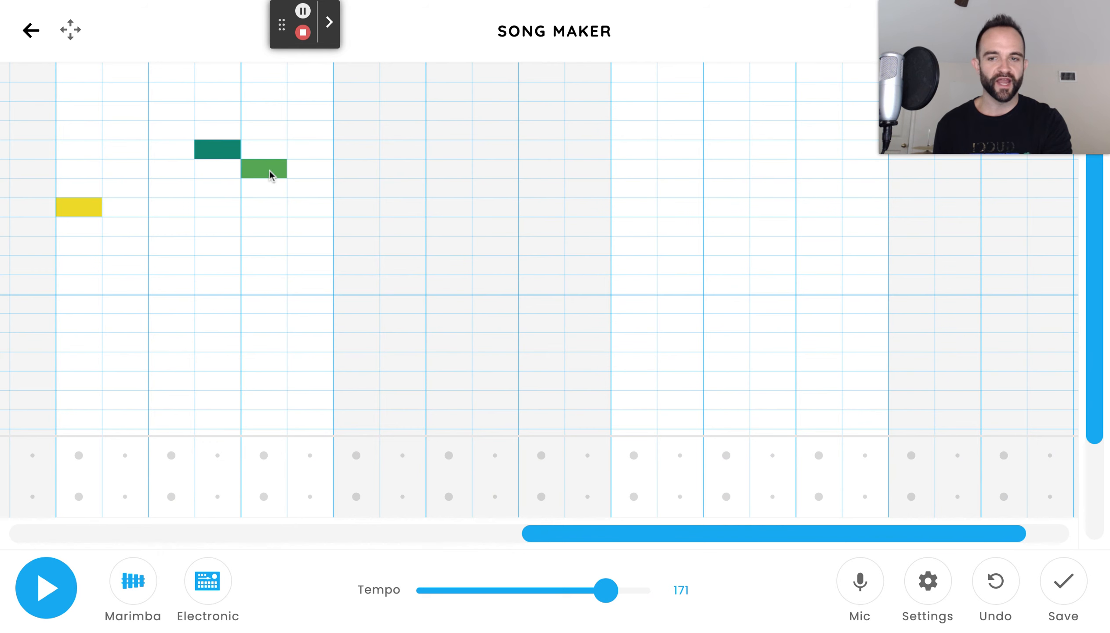
left_click_drag(710, 535, 728, 432)
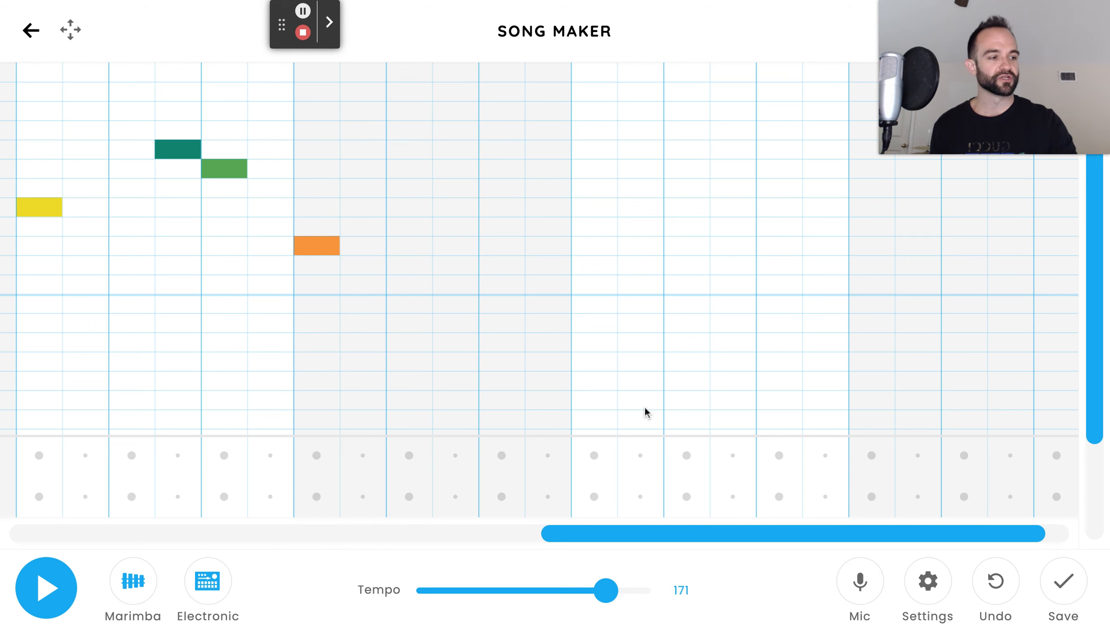
Add a yellow note on beat 1 and a low pink note on beat 2 of bar 7, plus a low pink note on beat 3 of bar 8.
left_click(676, 540)
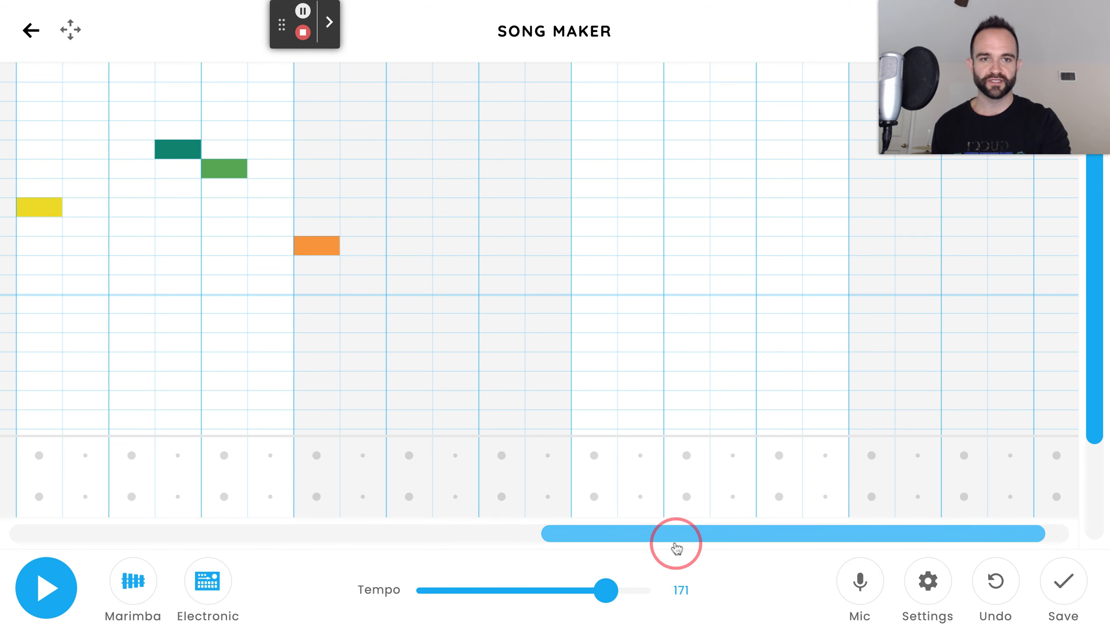
left_click_drag(405, 536, 890, 489)
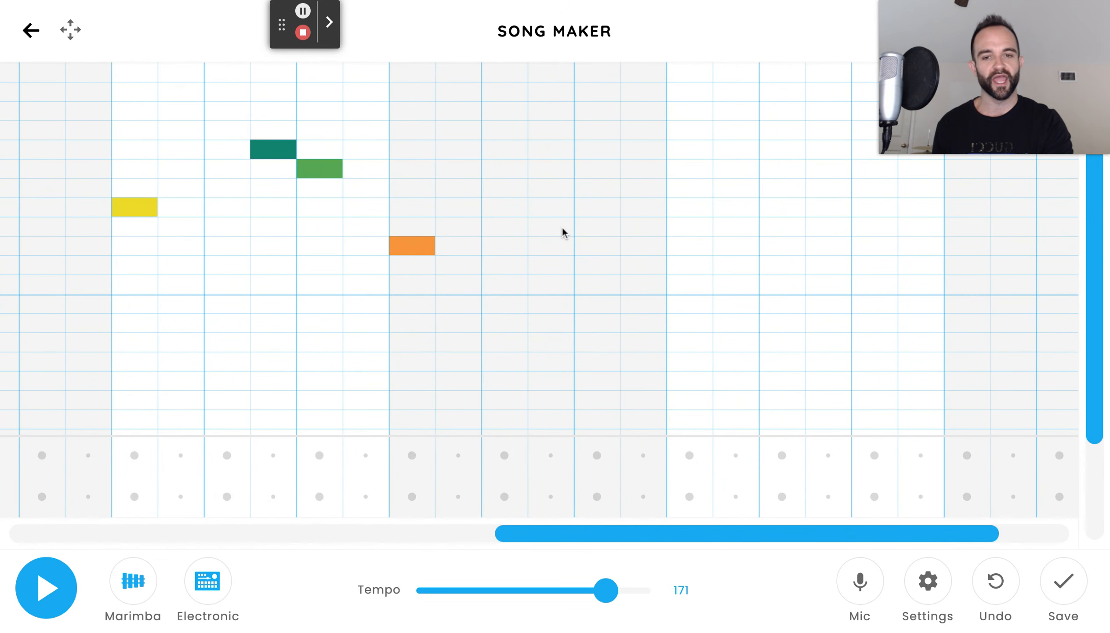
left_click_drag(698, 535, 769, 534)
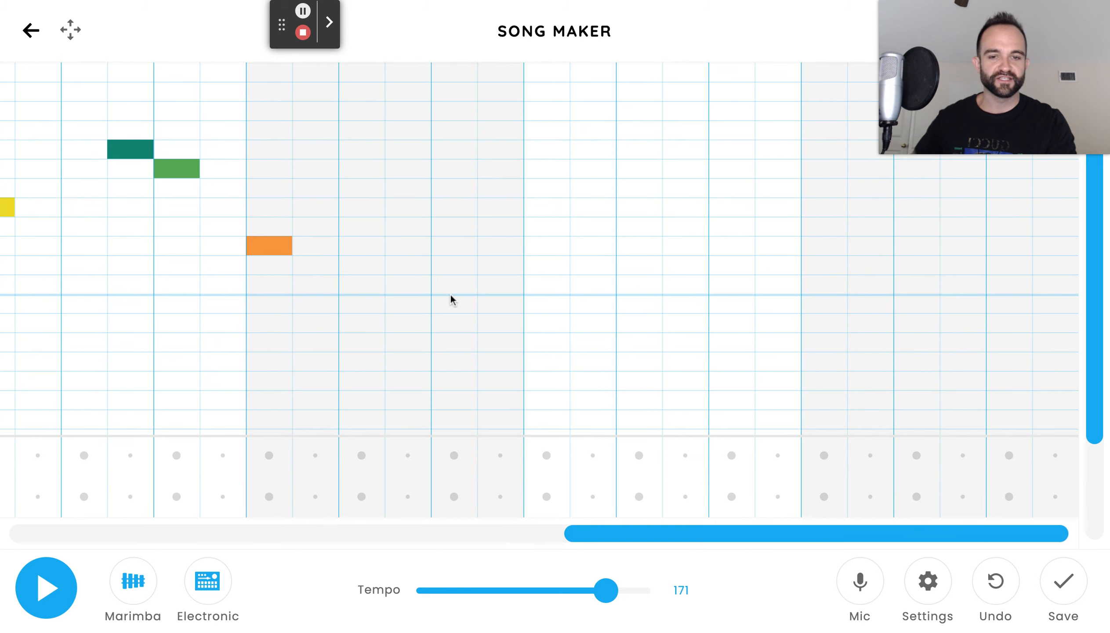
left_click(546, 190)
left_click(547, 206)
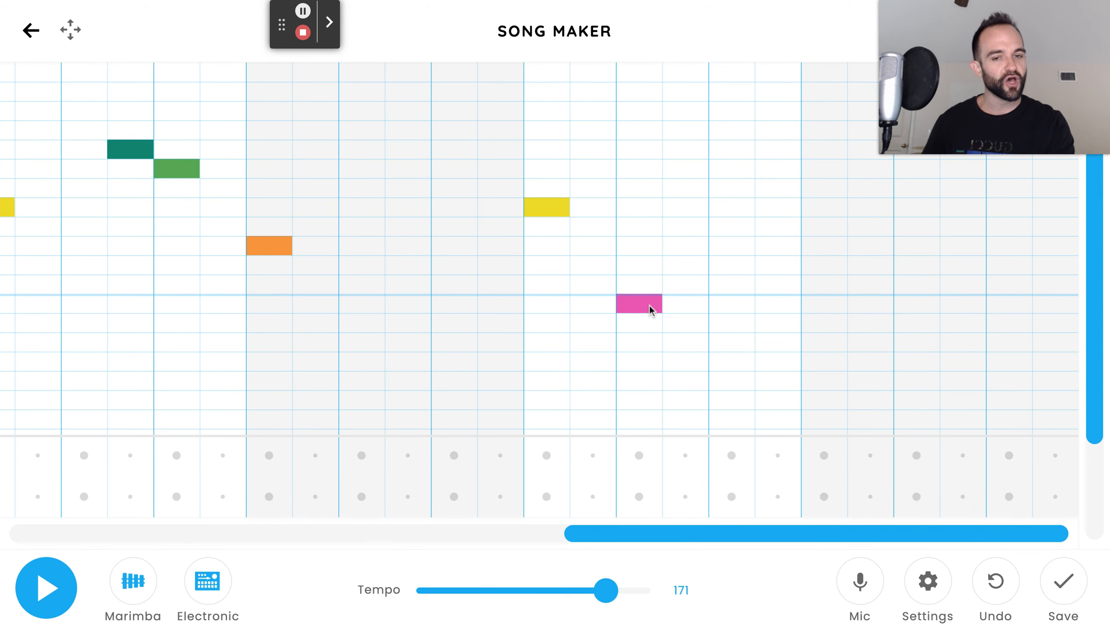
left_click(783, 543)
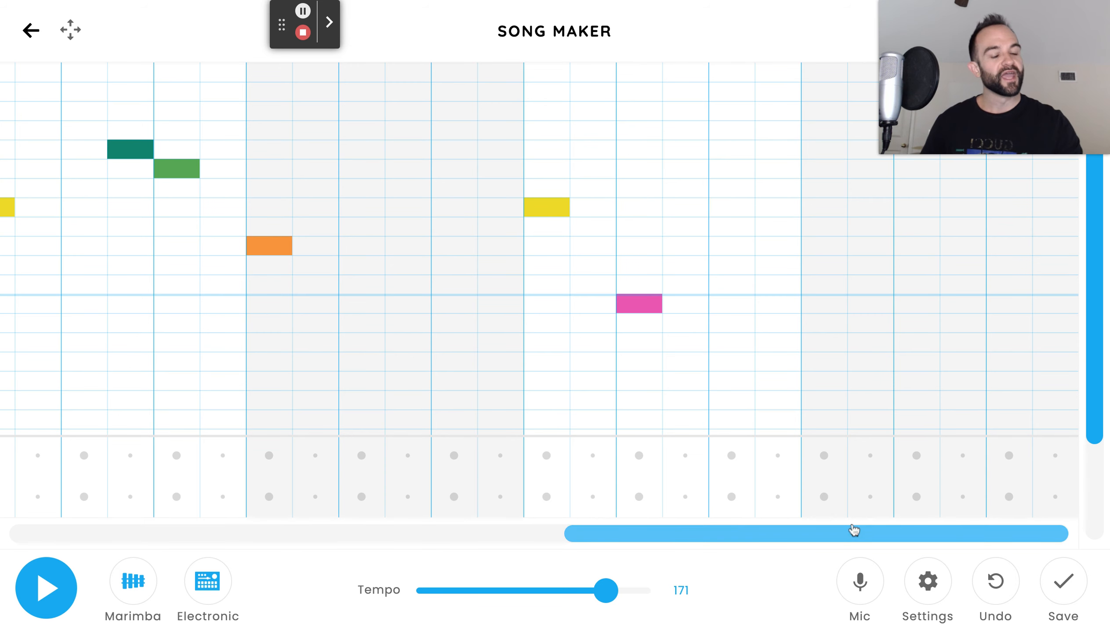
left_click_drag(846, 532, 914, 528)
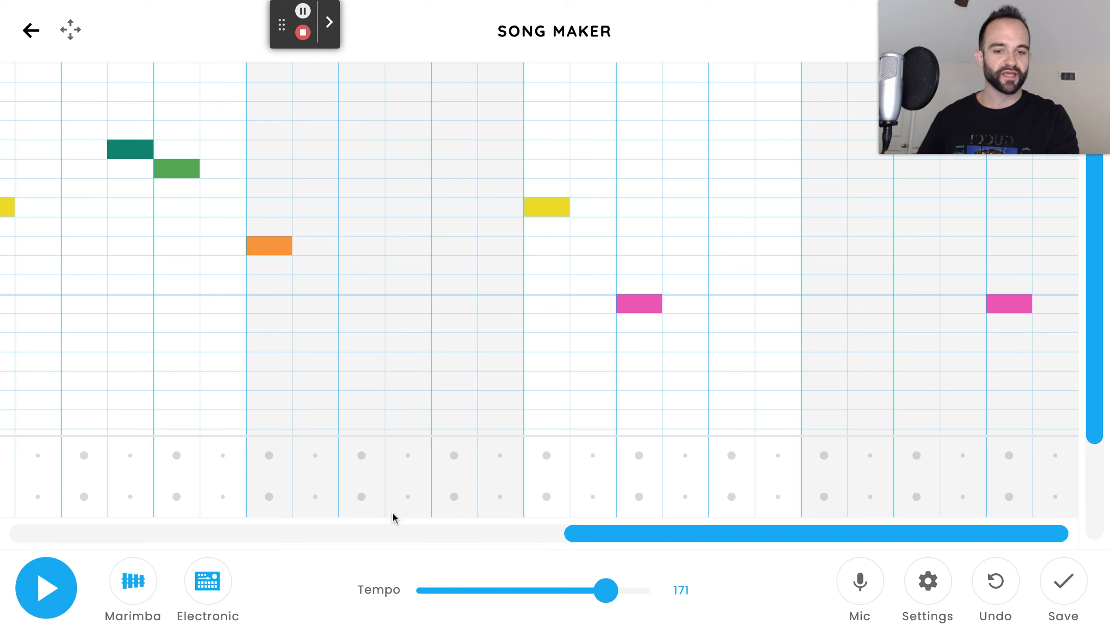
Play back the complete eight-bar melody.
left_click(46, 587)
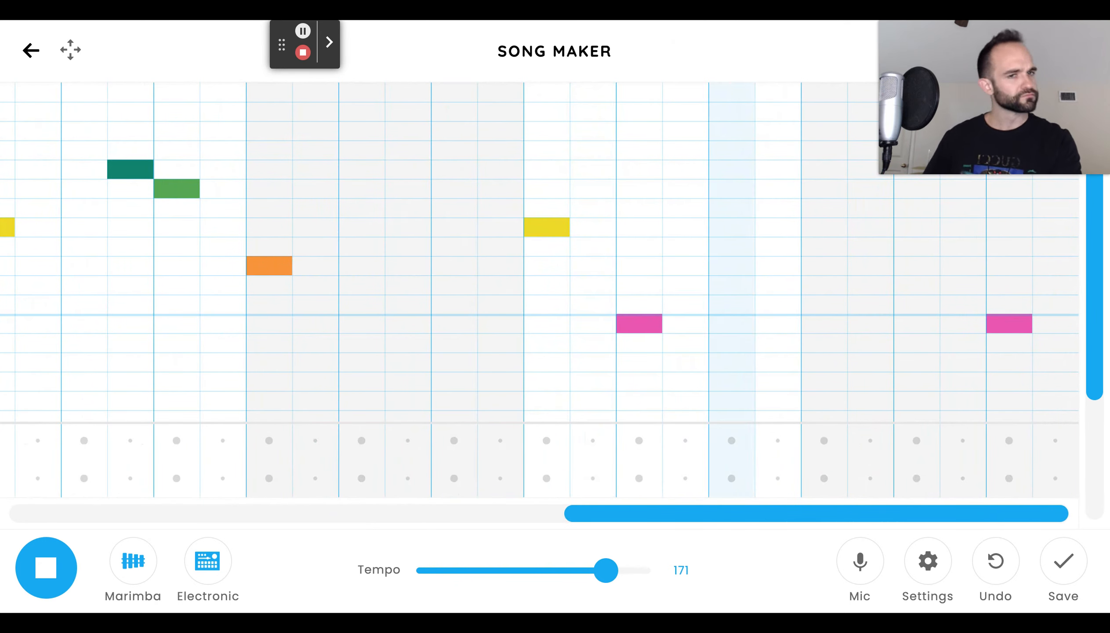
left_click(42, 586)
Change the melody instrument to Strings, and switch it to Woodwind while the song plays.
left_click(119, 583)
left_click(127, 583)
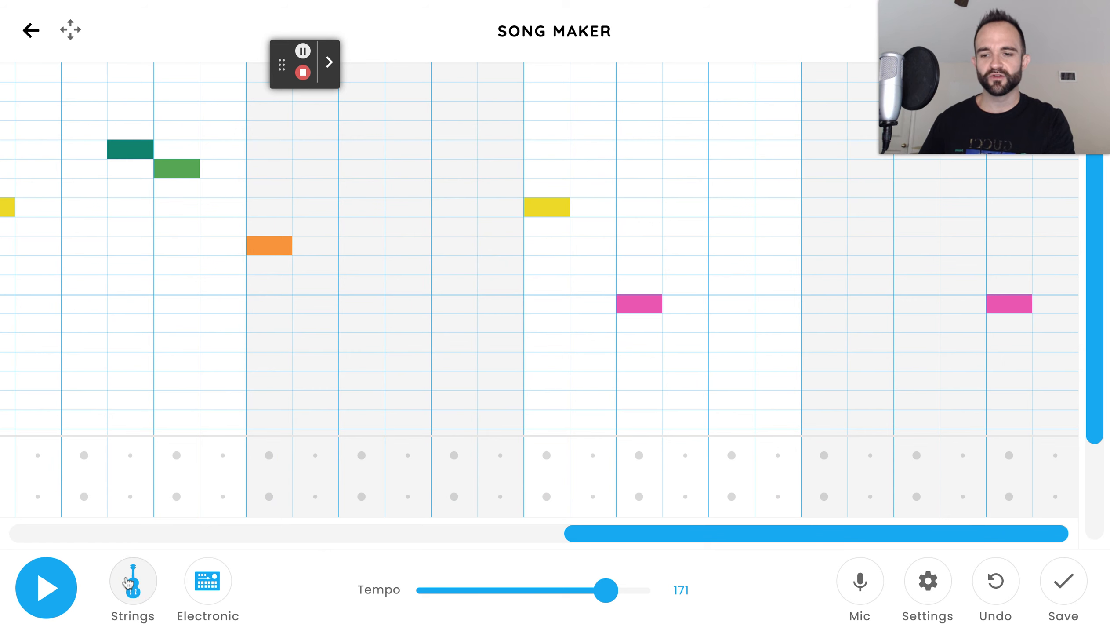
left_click(62, 595)
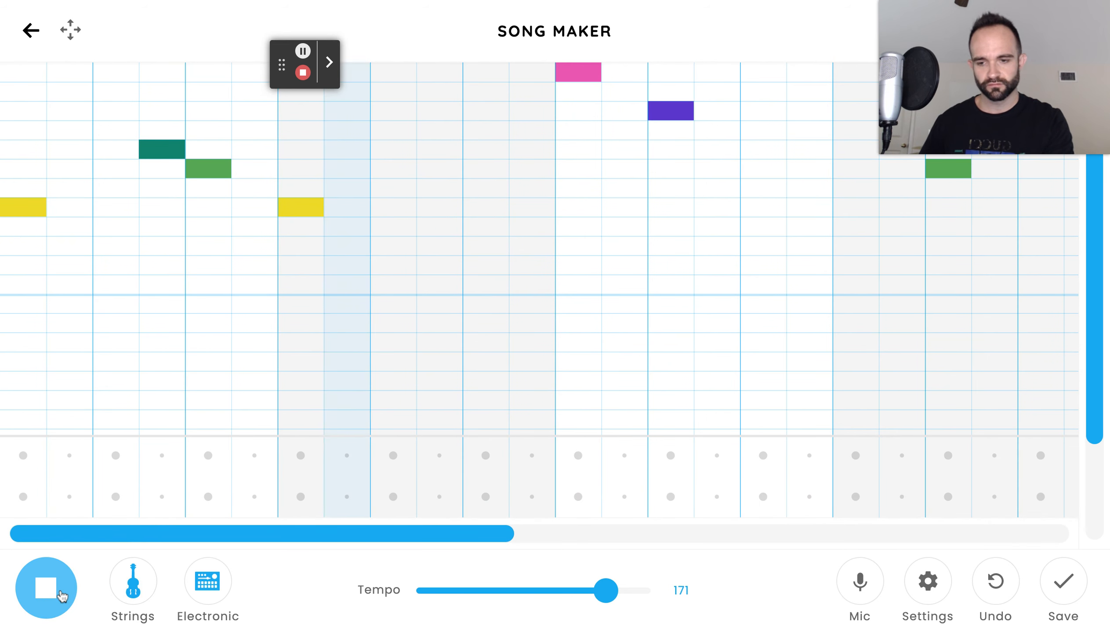
left_click(117, 583)
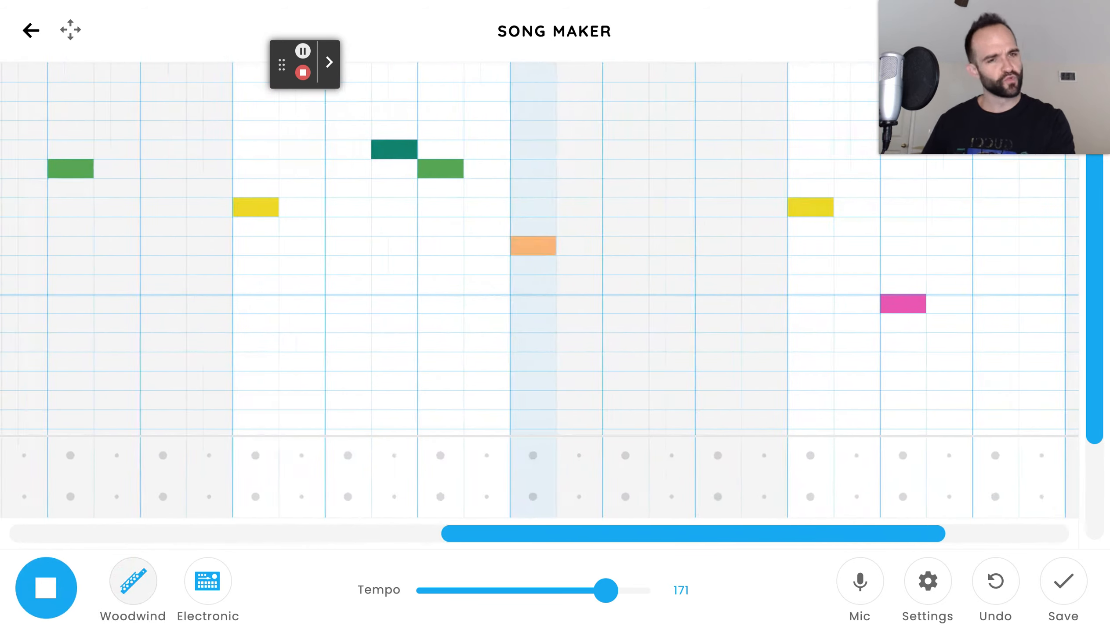
Stop the playback and change the melody instrument to Marimba.
left_click(48, 587)
left_click(134, 581)
left_click(134, 581)
Add percussion on beat 1 of bars 1 to 4, using circle hits in bars 1 and 3 and triangle hits in bars 2 and 4.
left_click(640, 532)
left_click_drag(196, 504, 24, 527)
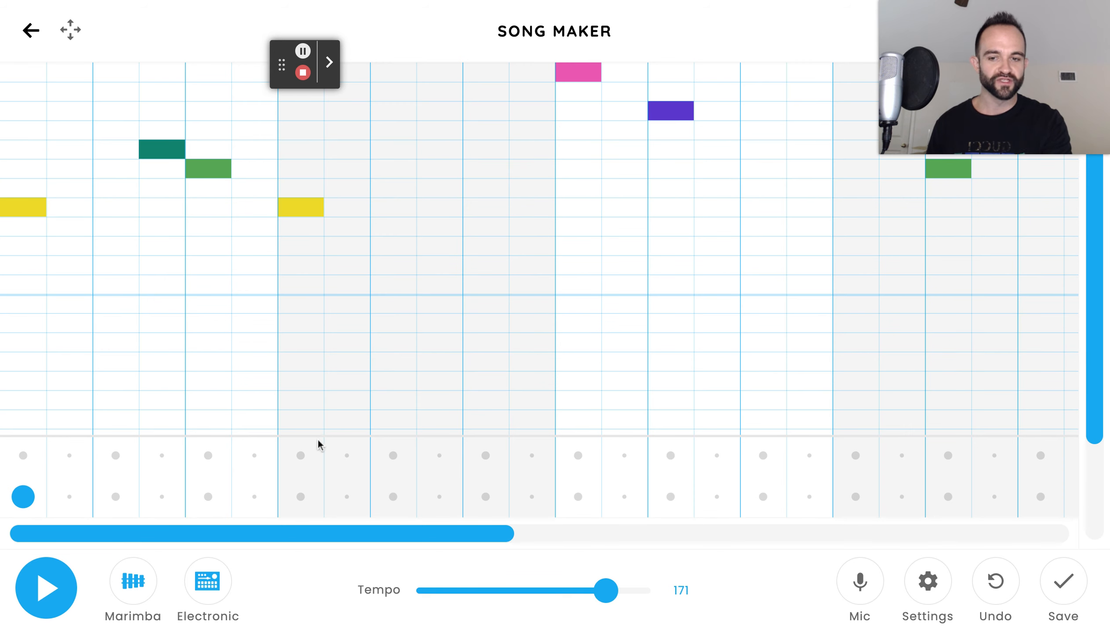
left_click(301, 454)
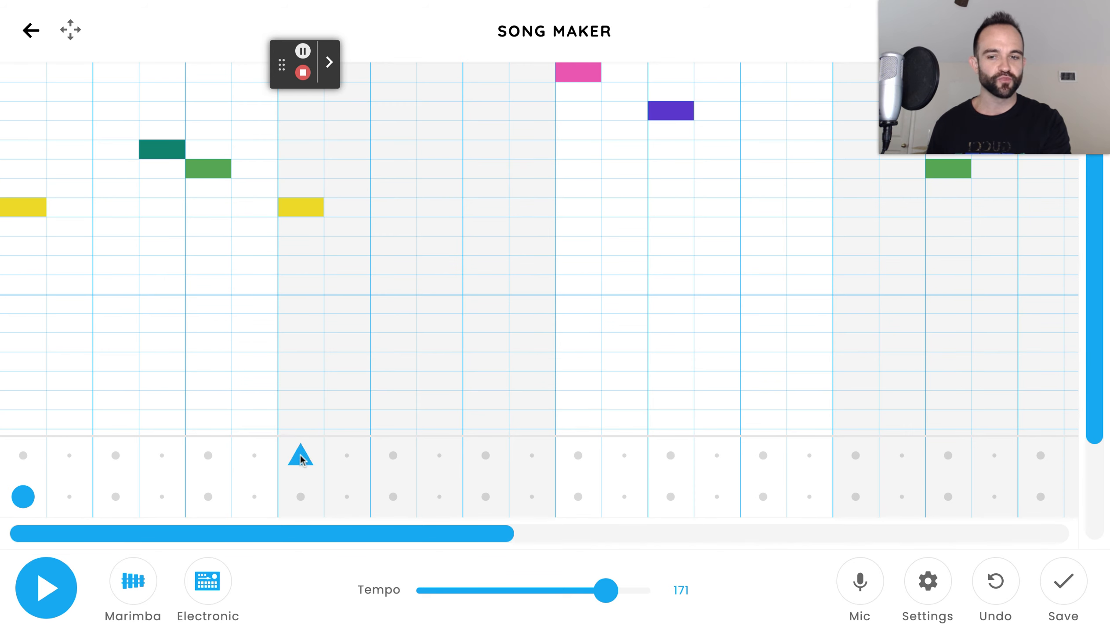
left_click(577, 497)
left_click(855, 455)
Continue the alternating percussion on beat 1 of bars 5 to 8, with circles in bars 5 and 7 and triangles in bars 6 and 8.
left_click_drag(465, 533, 748, 518)
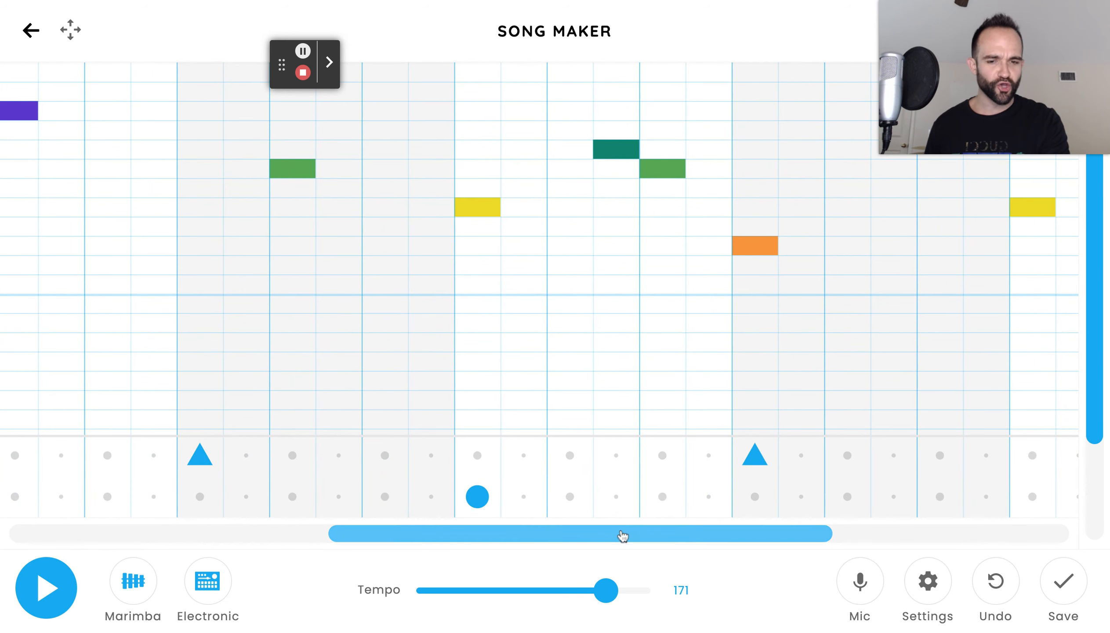
left_click_drag(616, 535, 855, 505)
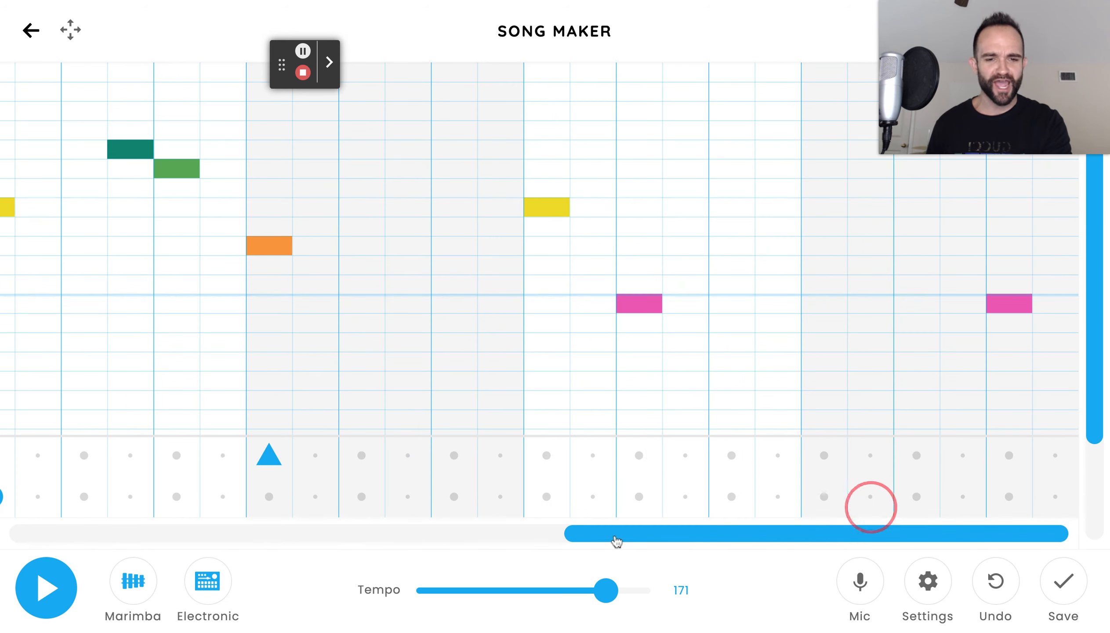
left_click(547, 495)
left_click(823, 454)
Play back the song from the beginning with its alternating percussion, and stop it near the end.
left_click_drag(815, 535, 207, 544)
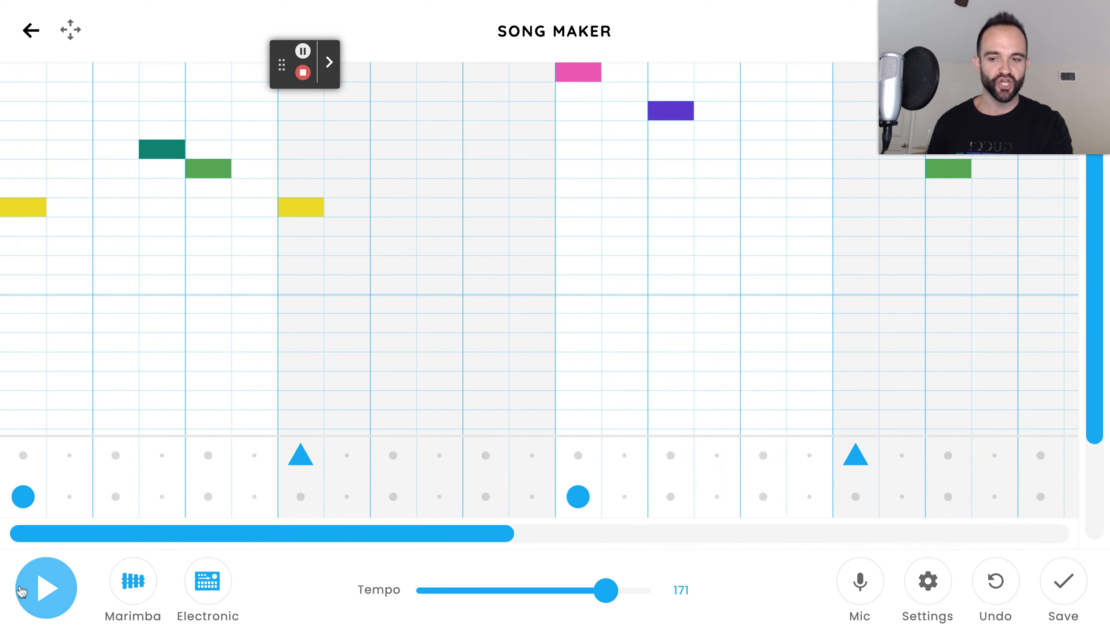
left_click(43, 593)
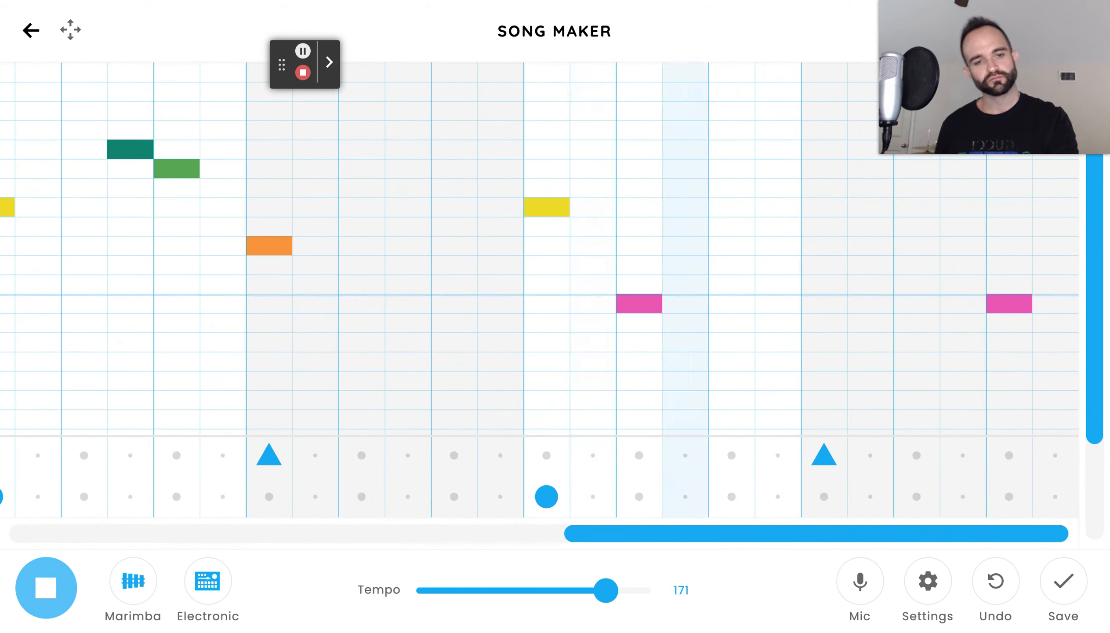
left_click(44, 588)
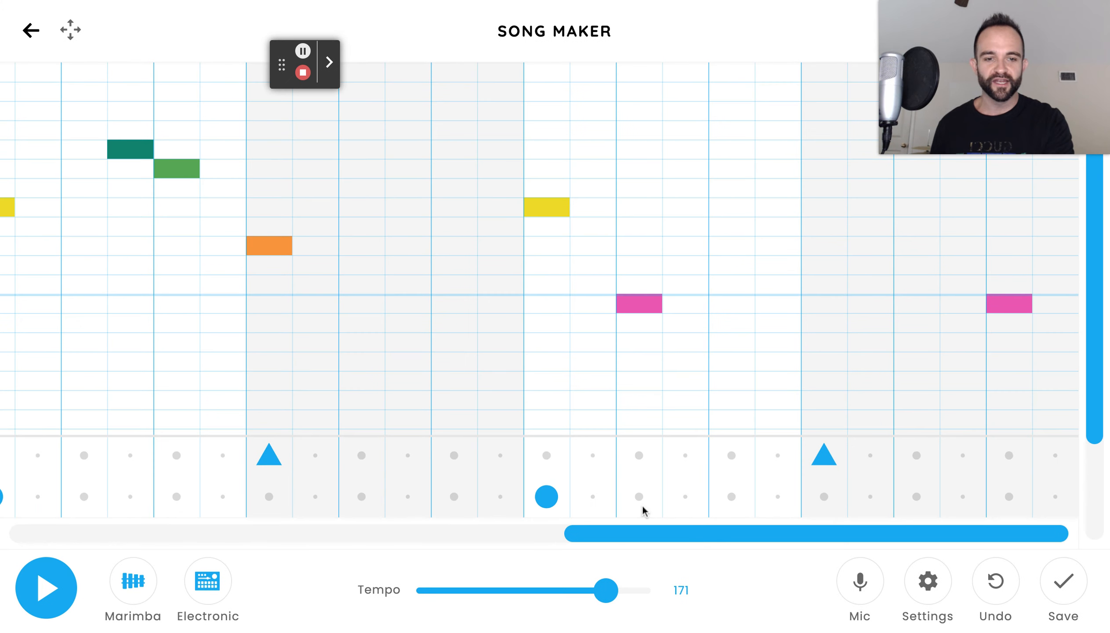
Add circle percussion hits on beat 3 of bars 1 and 2 and on the half beat after beat 2 of bars 2 and 4.
left_click_drag(664, 515, 41, 542)
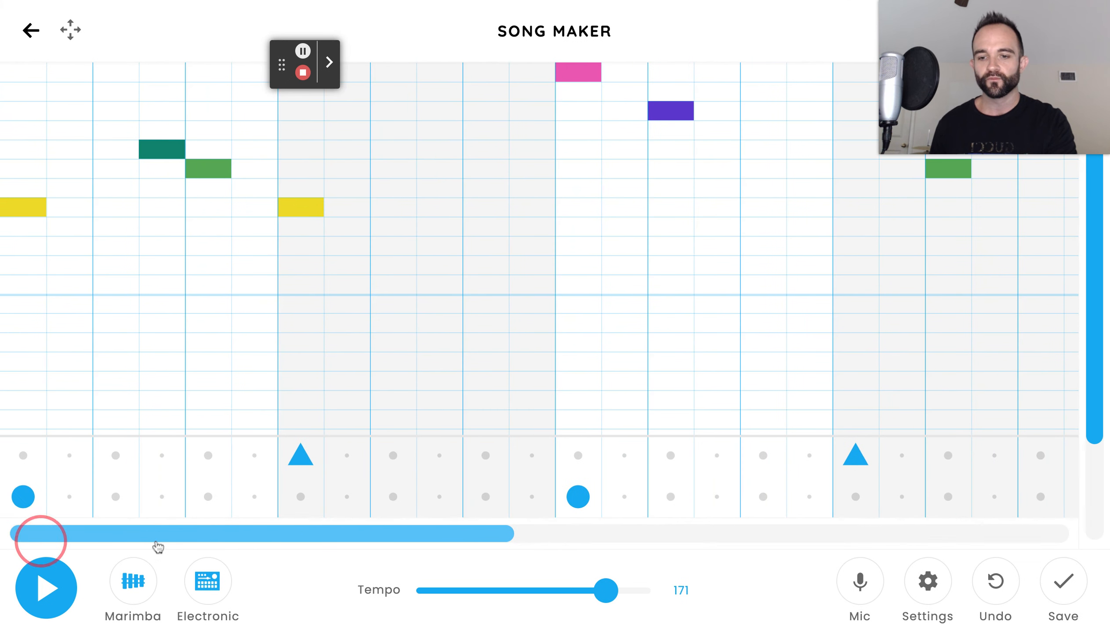
left_click(215, 497)
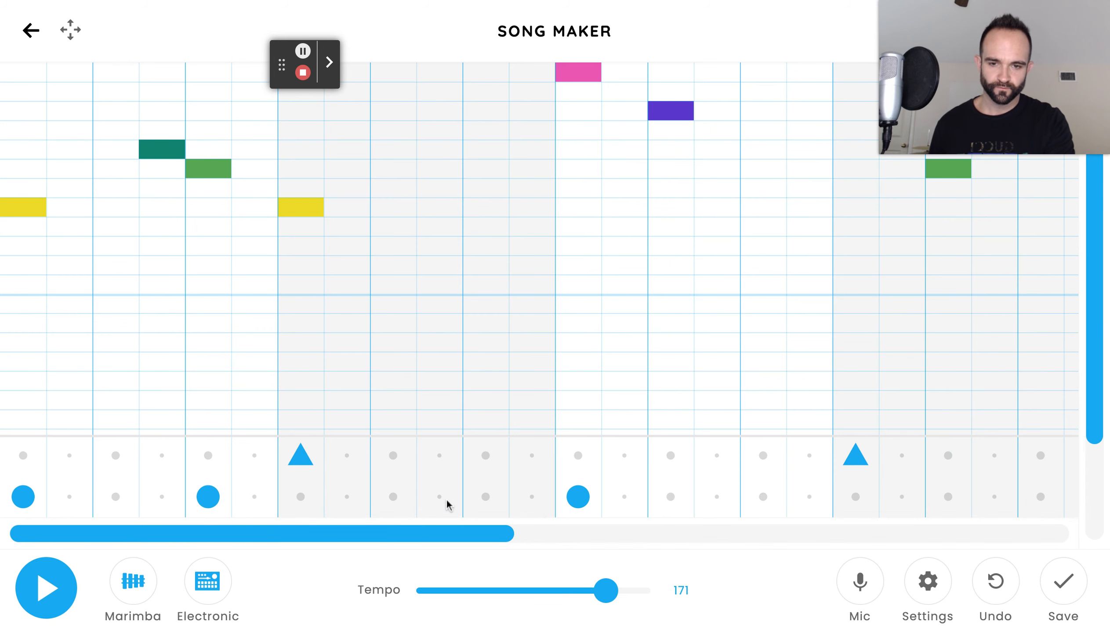
left_click(482, 500)
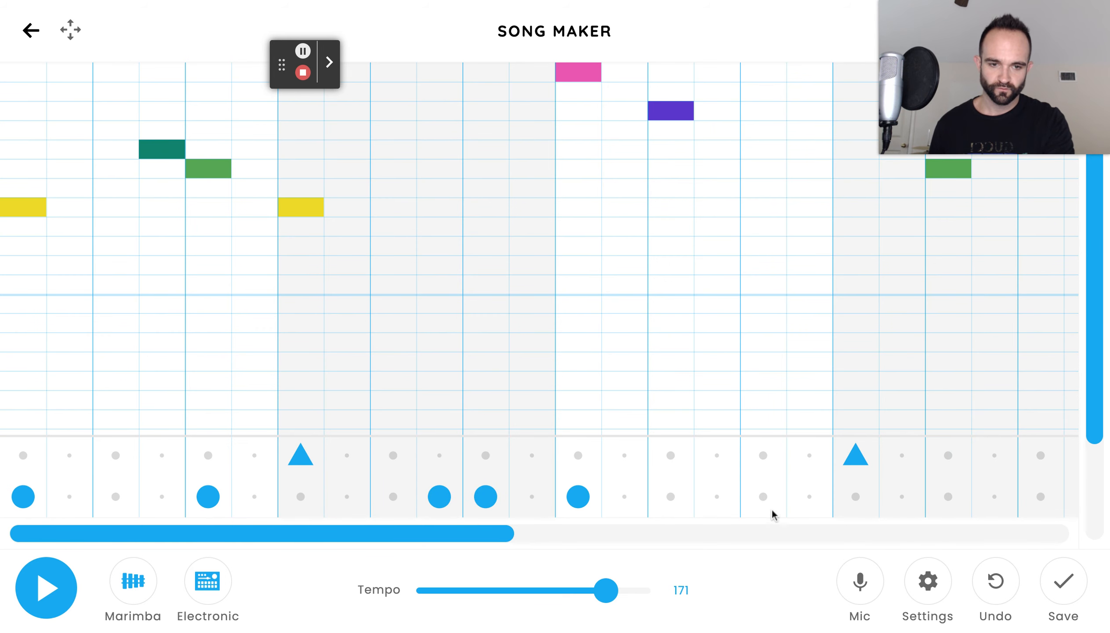
left_click_drag(480, 535, 627, 533)
left_click(693, 502)
Preview the song, then add circle hits on bar 7's half beat after beat 2 and on beat 3 of bars 7 and 8.
left_click(42, 600)
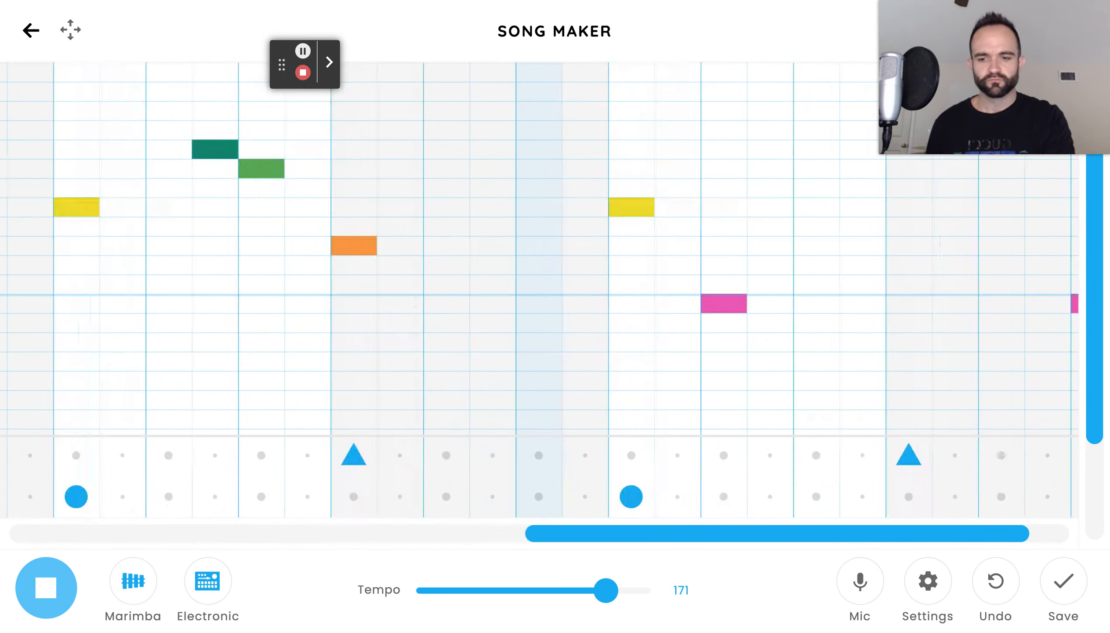
key("space")
left_click(685, 496)
left_click(731, 496)
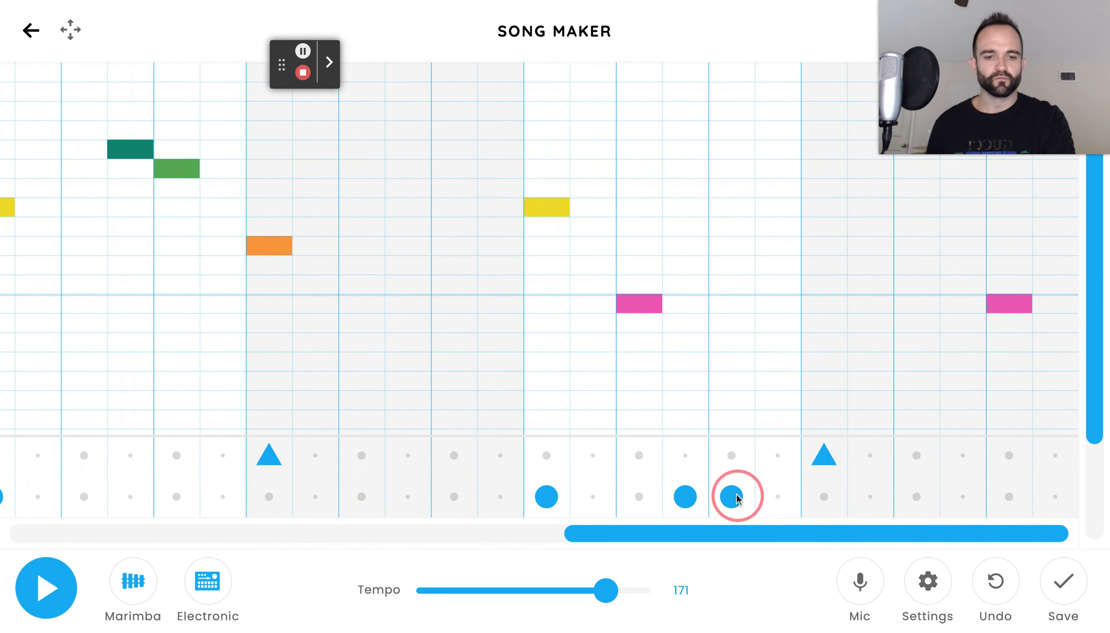
left_click(1010, 490)
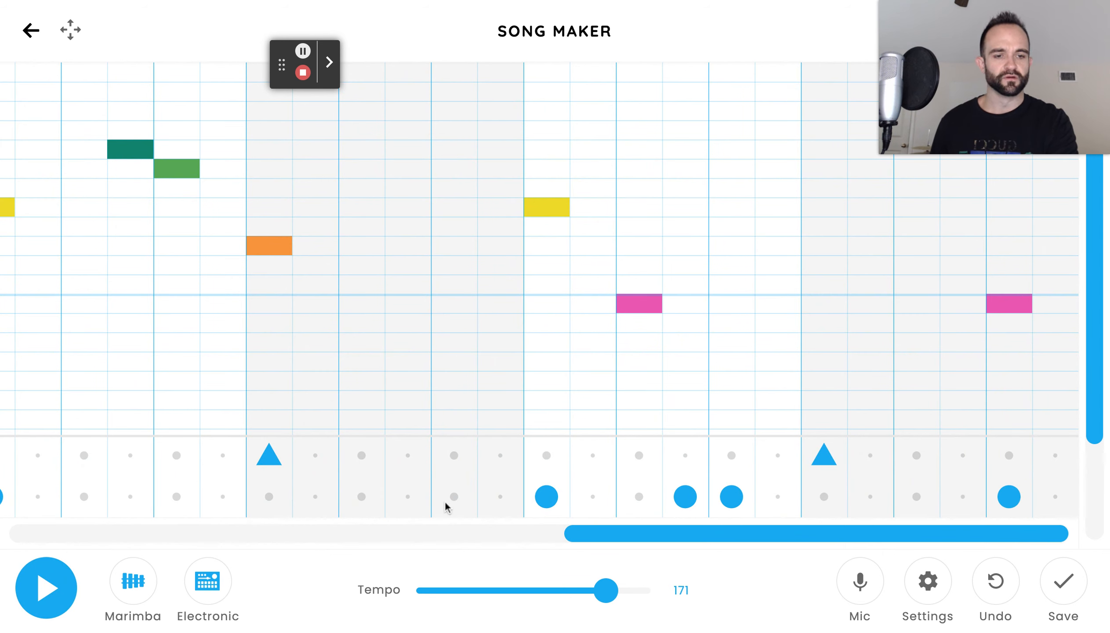
Play back the complete song with the added percussion hits, and stop it when finished.
left_click(72, 585)
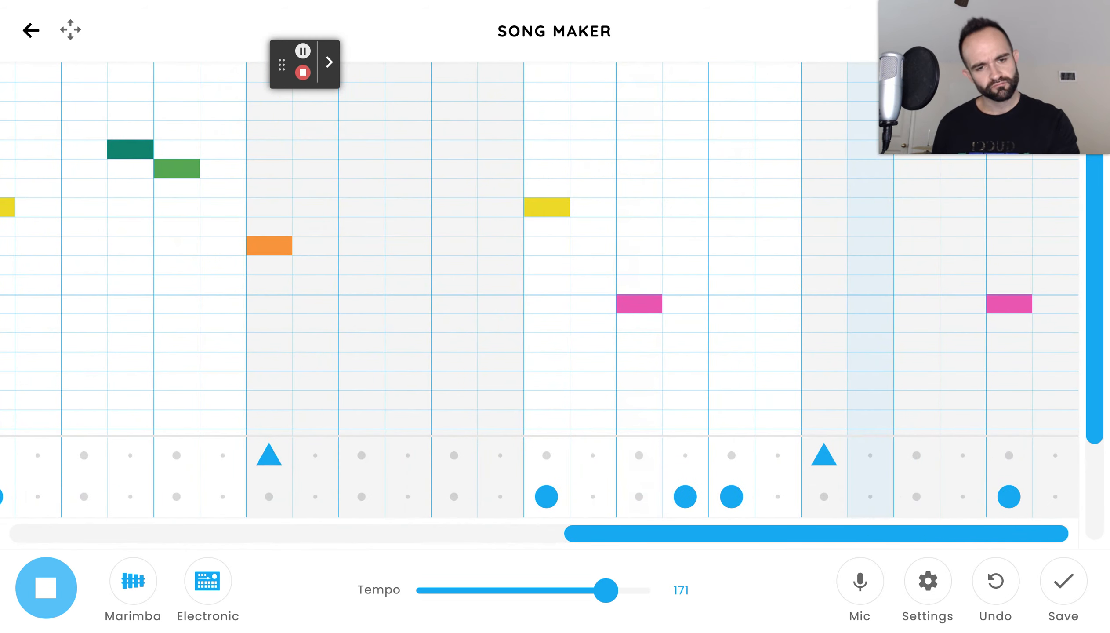
left_click(57, 592)
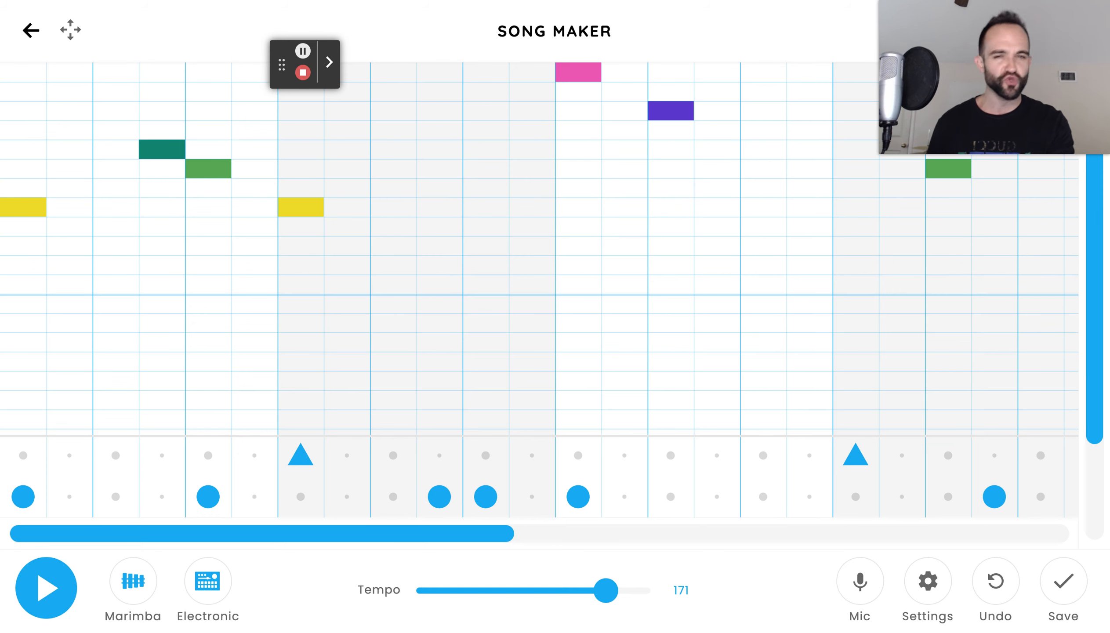
mouse_move(942, 22)
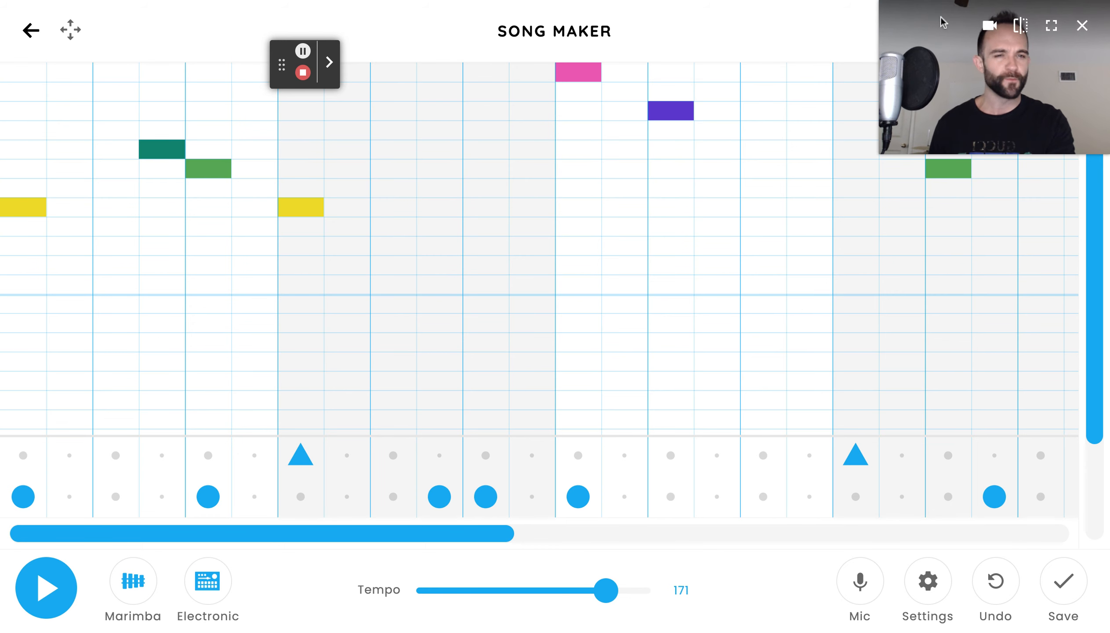